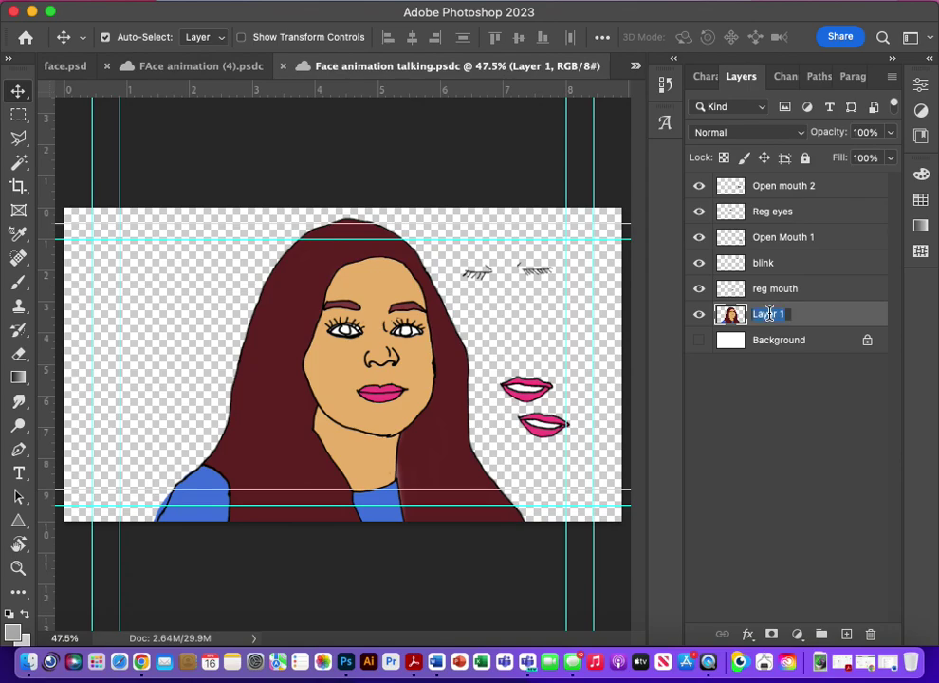
Rename the portrait layer, Layer 1, as face.
text(face)
Check what each artwork layer contains by hiding and reshowing reg mouth, blink, both open mouths, Reg eyes and face.
click(699, 294)
click(699, 294)
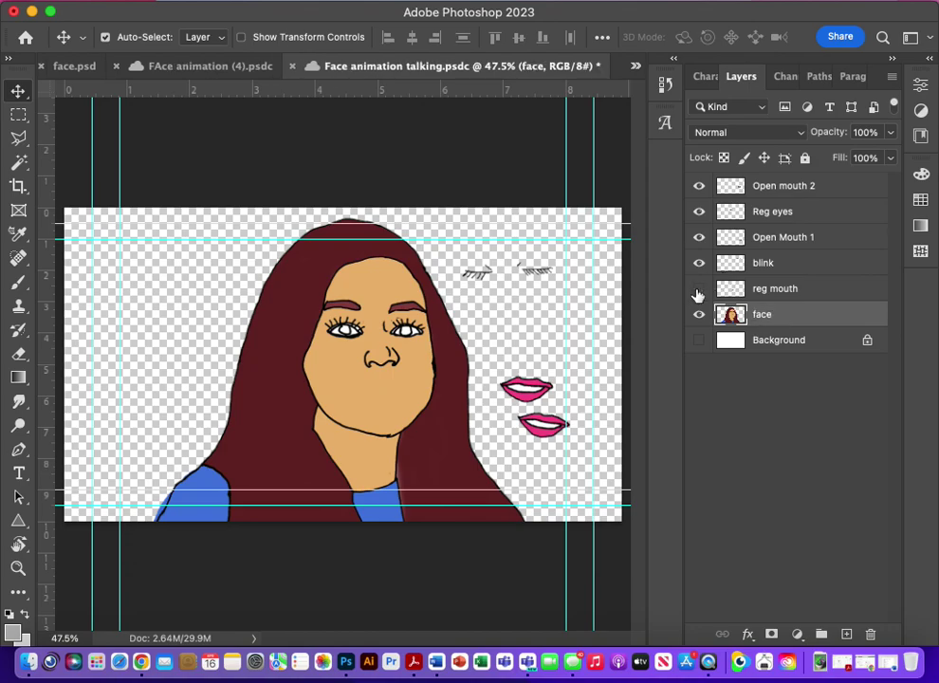
click(699, 293)
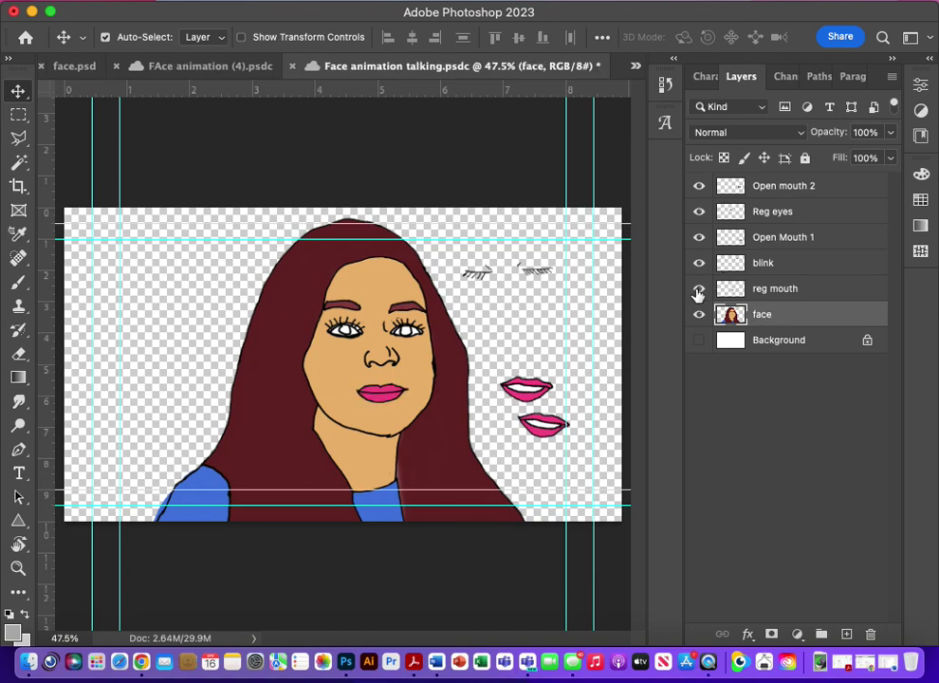
click(699, 264)
click(699, 263)
click(699, 239)
click(699, 238)
click(699, 211)
click(699, 211)
click(699, 187)
click(699, 187)
click(699, 315)
click(699, 315)
Save the document and create a video timeline from the layers in an enlarged Timeline panel.
click(604, 1)
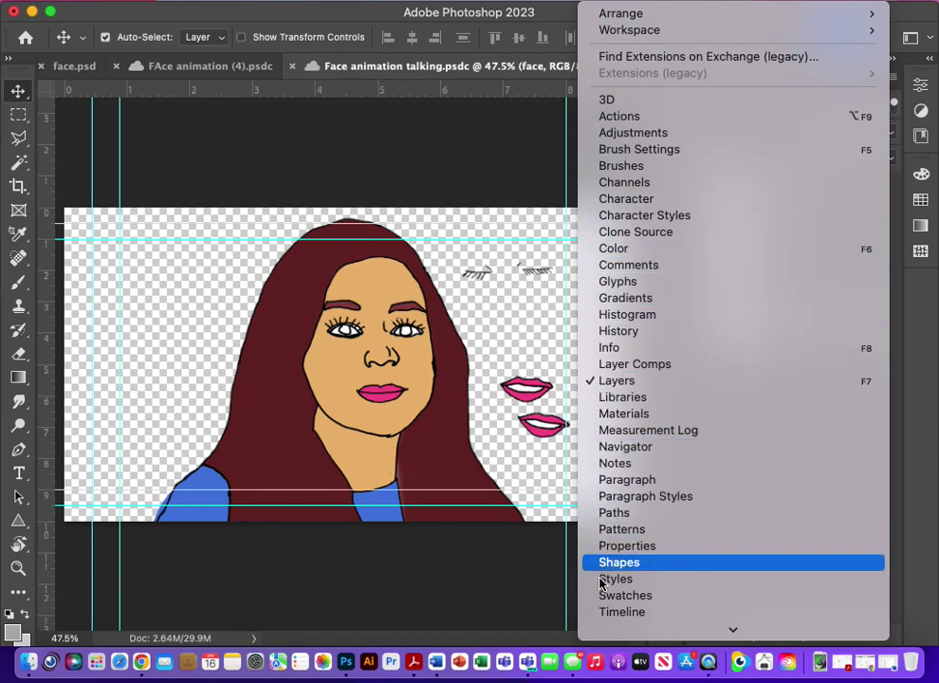
click(621, 612)
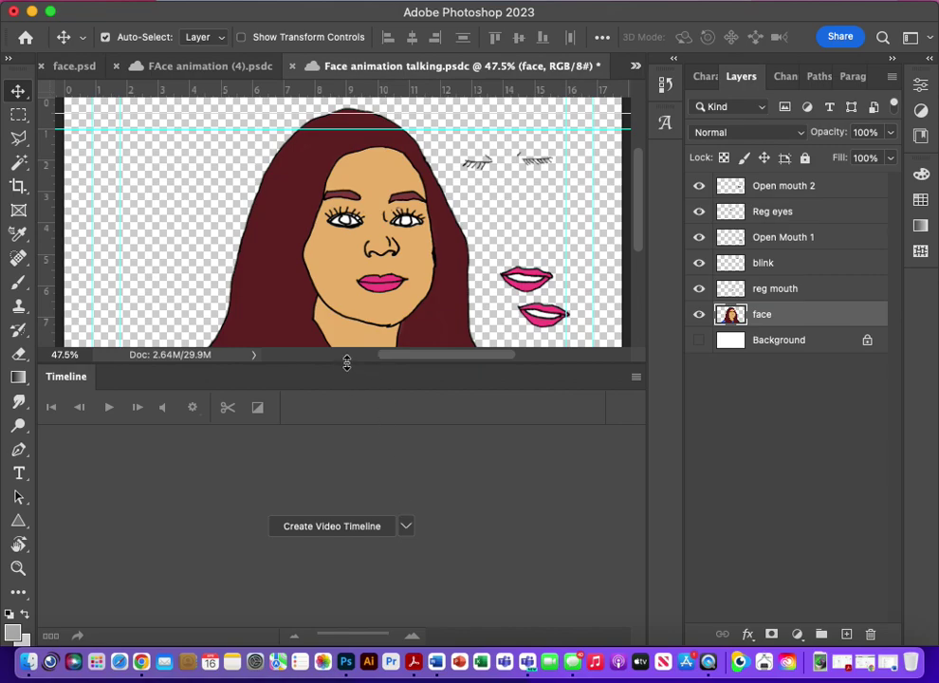
drag(344, 365, 320, 343)
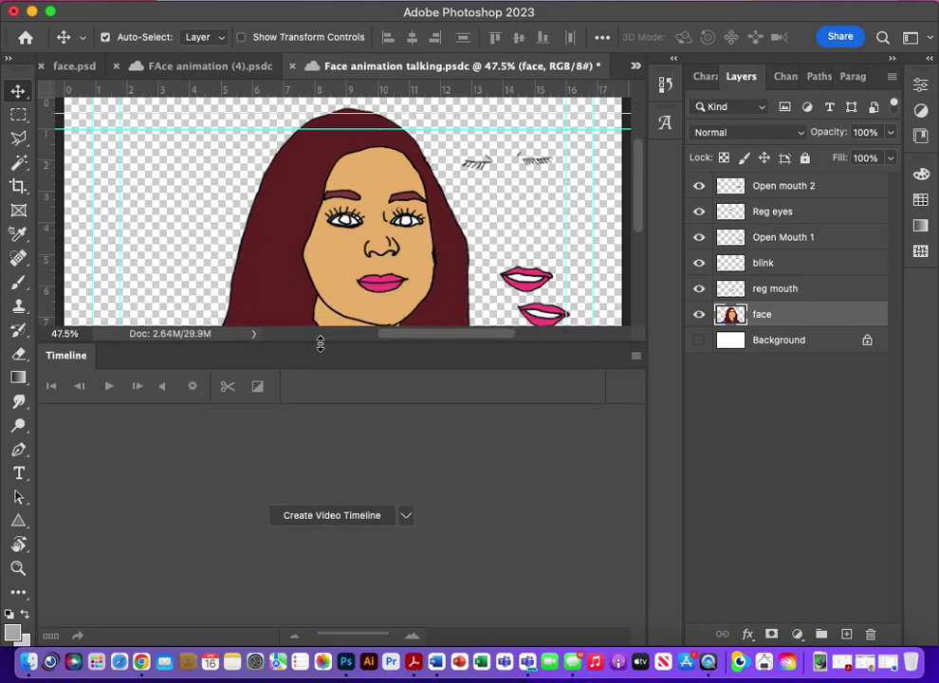
key(super+s)
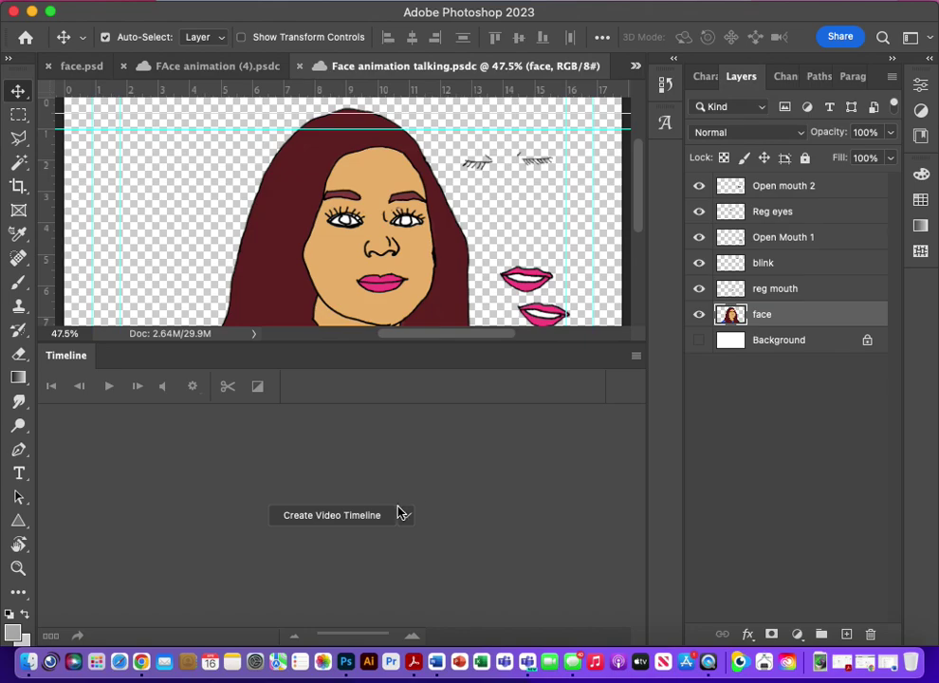
click(322, 515)
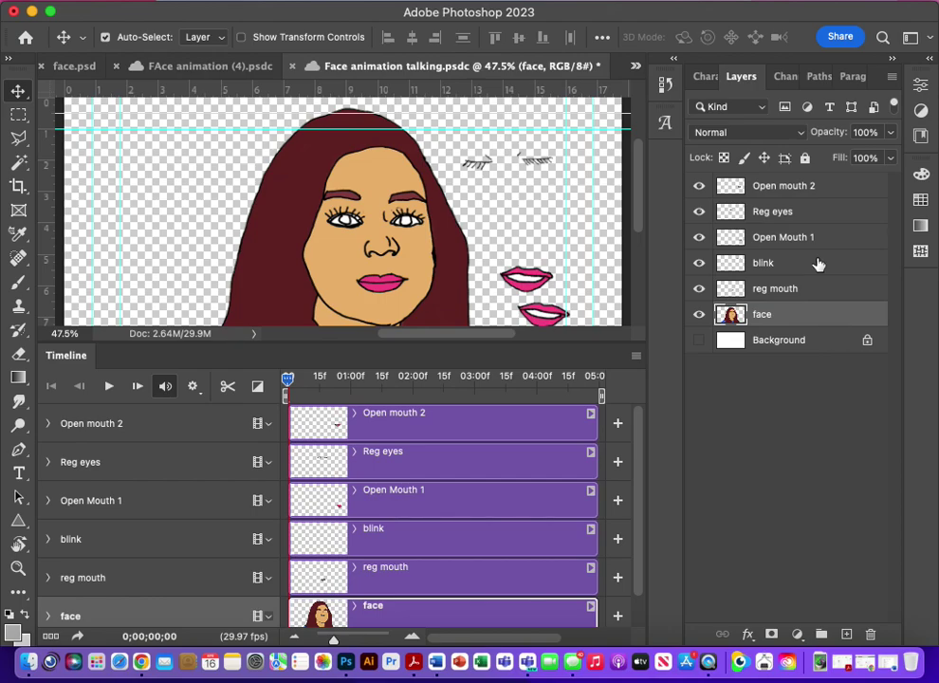
Try the face layer at the top of the layer stack and return it to just above the Background.
click(777, 292)
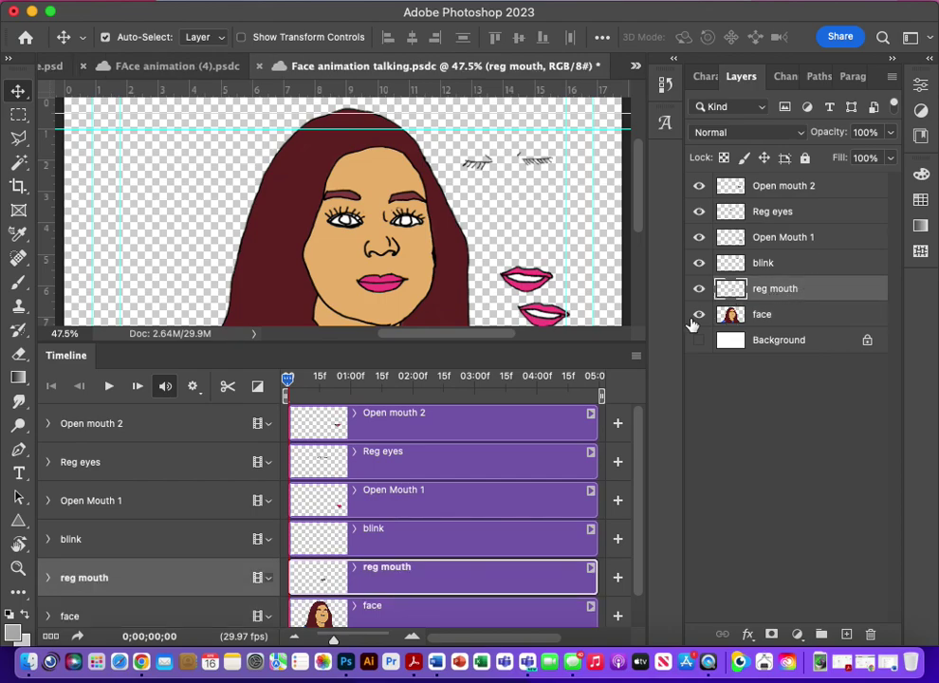
click(162, 504)
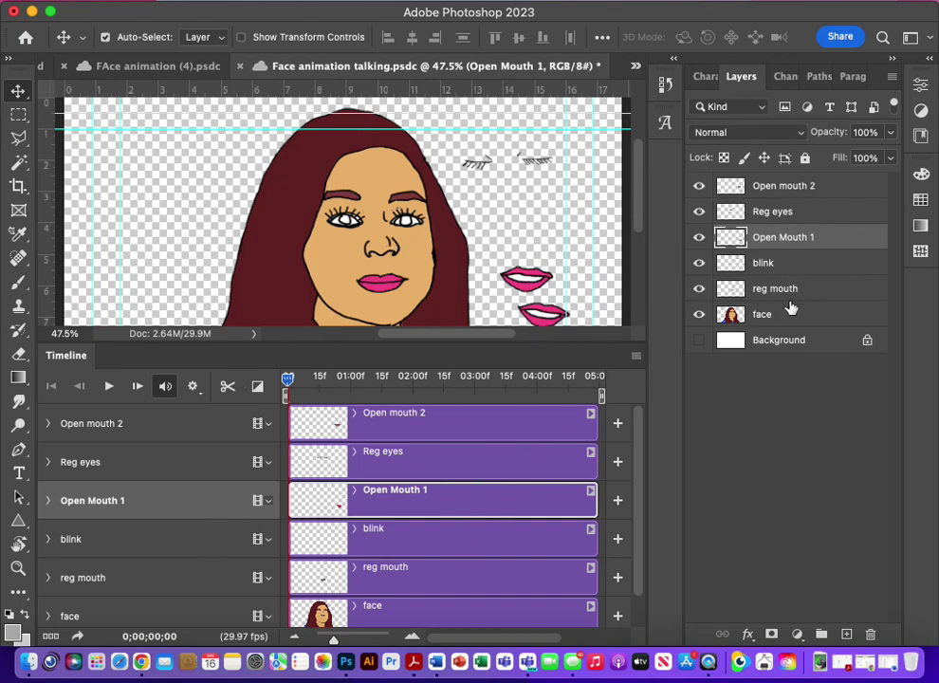
drag(795, 314, 786, 187)
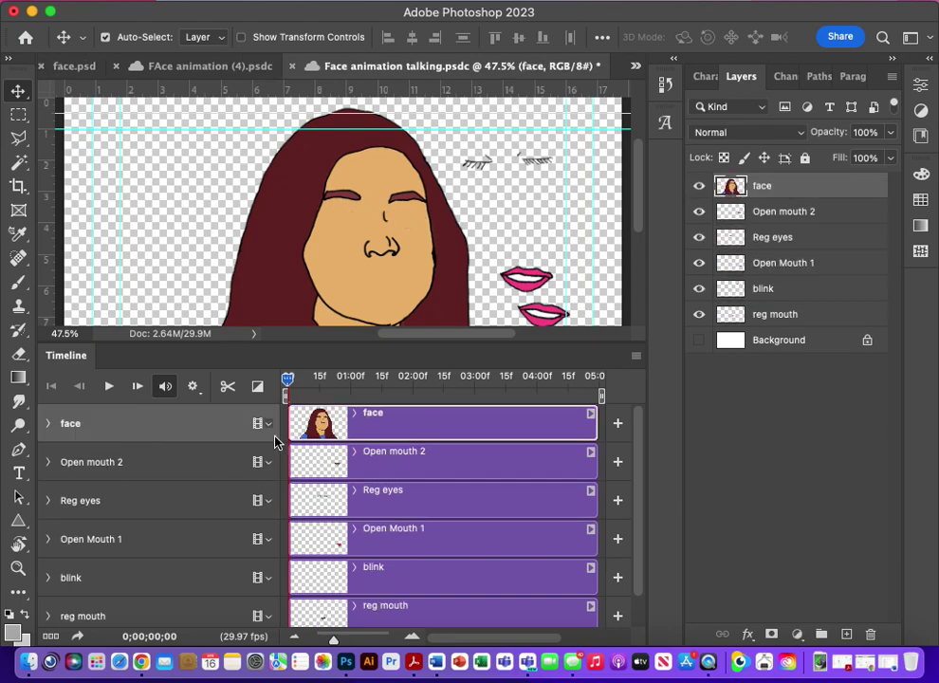
drag(811, 189, 792, 332)
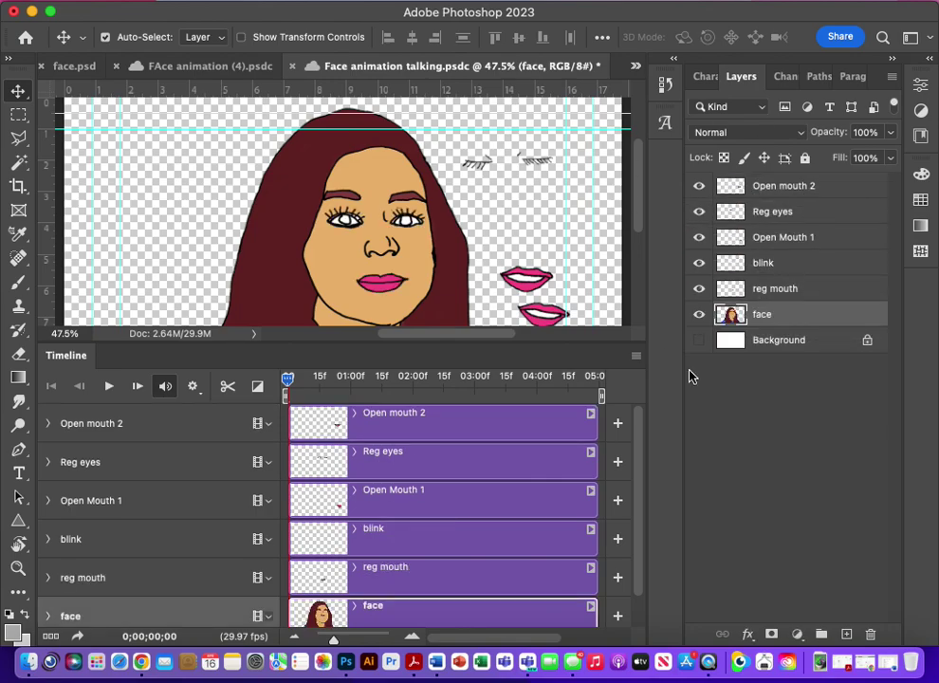
Reorder the layers so Reg eyes is at the top of the stack with blink directly beneath it.
click(807, 268)
drag(797, 270, 789, 188)
drag(796, 239, 787, 180)
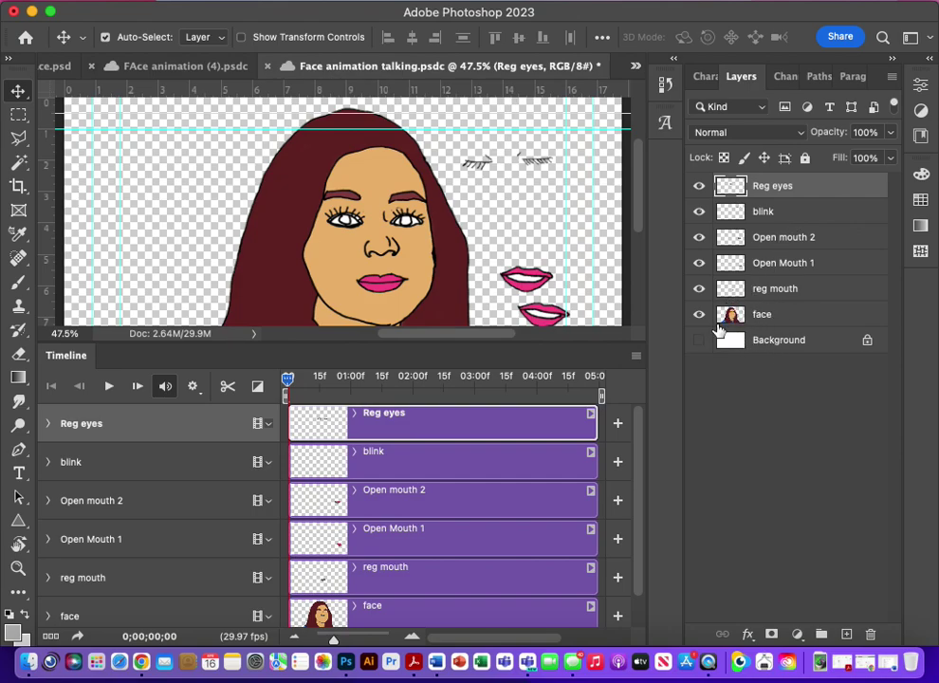
mouse_move(766, 212)
mouse_down()
mouse_move(759, 182)
mouse_move(763, 219)
mouse_up()
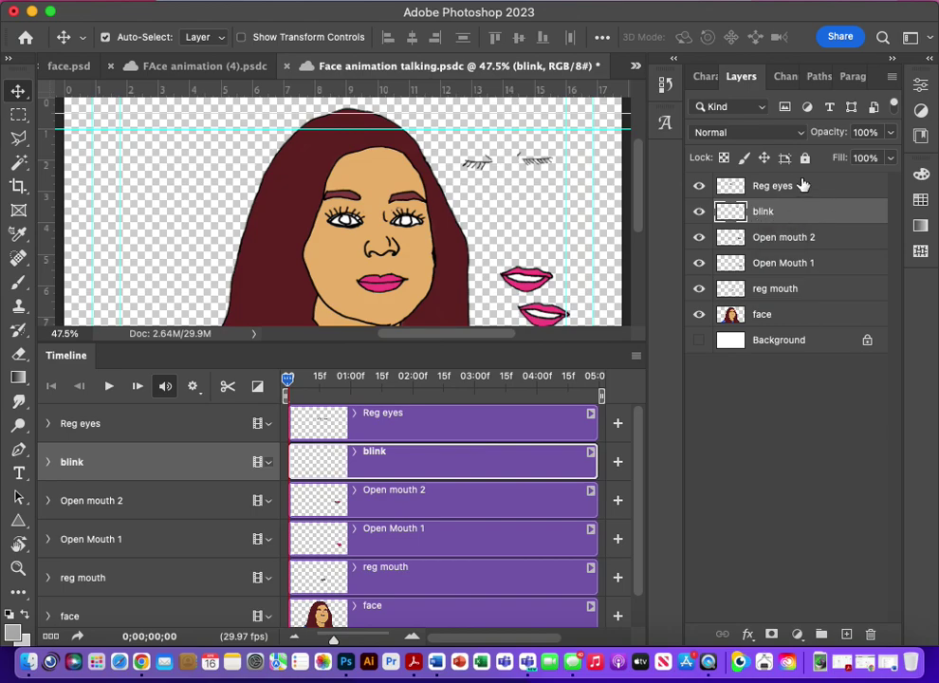
click(789, 189)
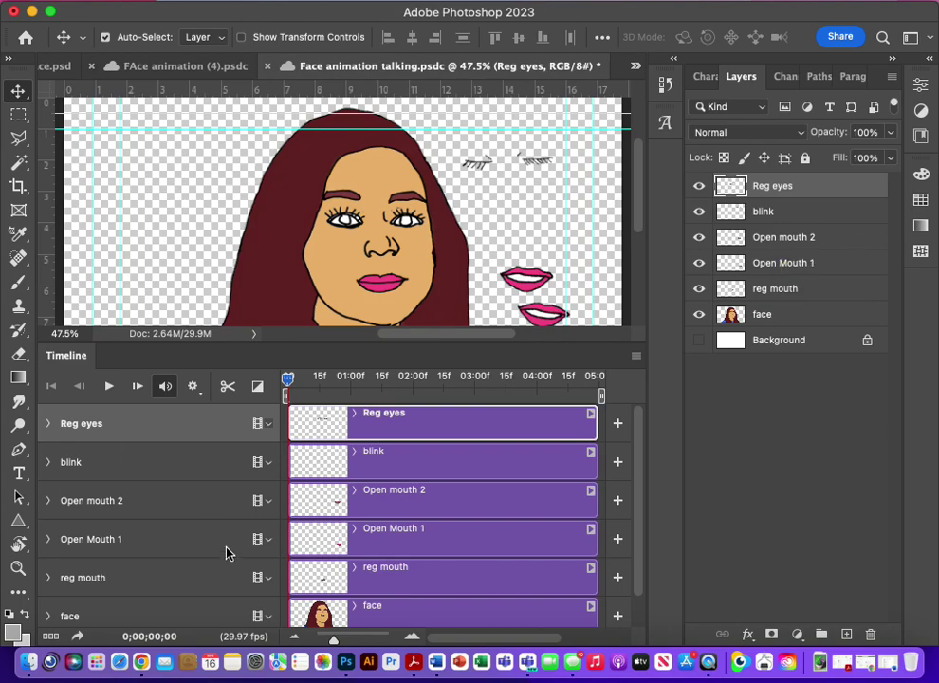
Play the timeline several times, returning the playhead to the start between runs.
click(110, 387)
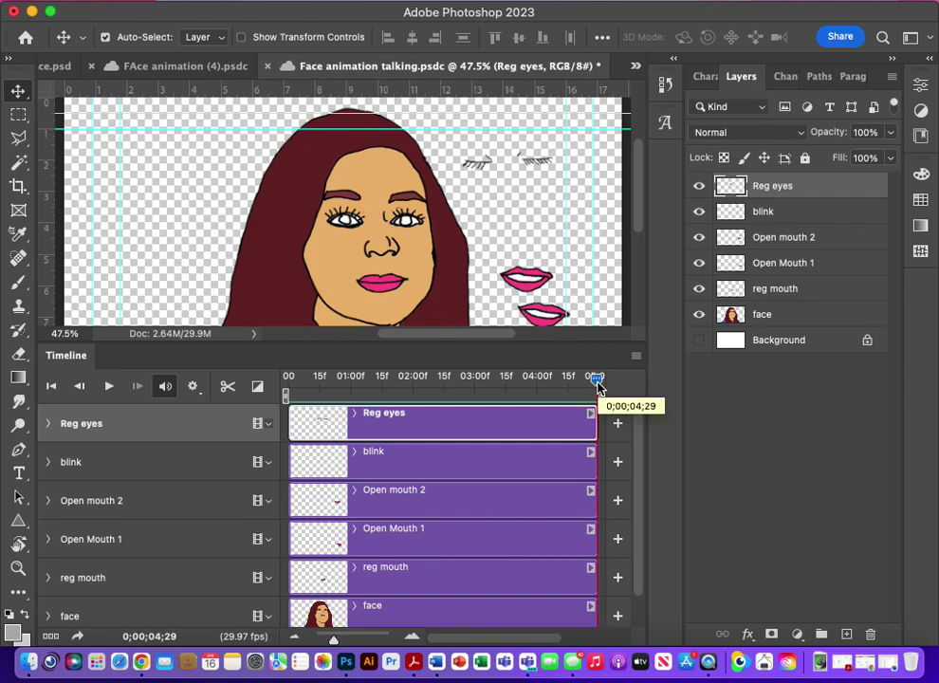
drag(598, 383, 438, 388)
drag(380, 381, 288, 379)
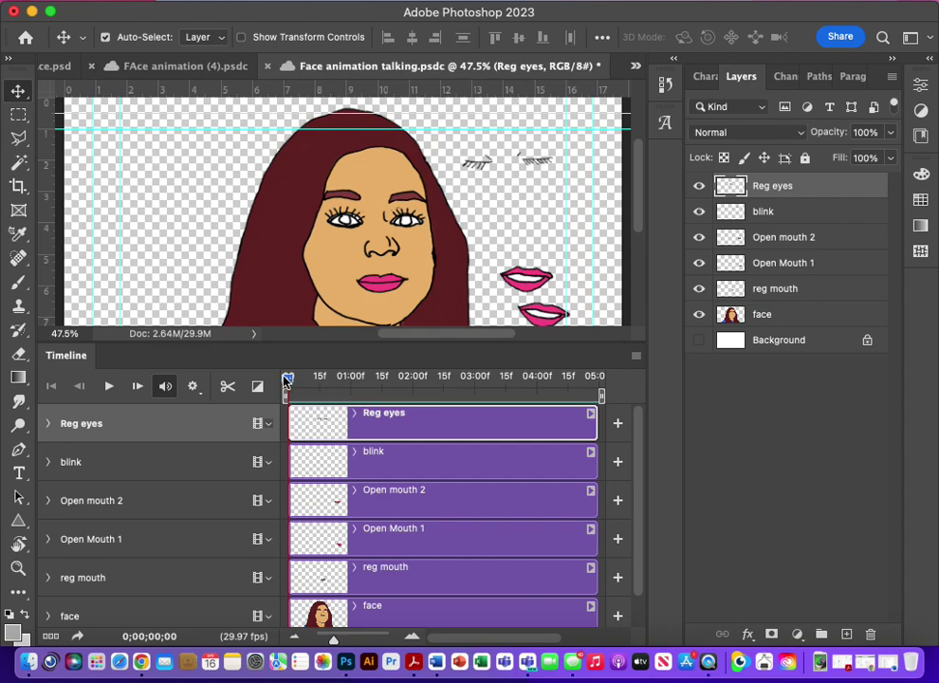
click(106, 388)
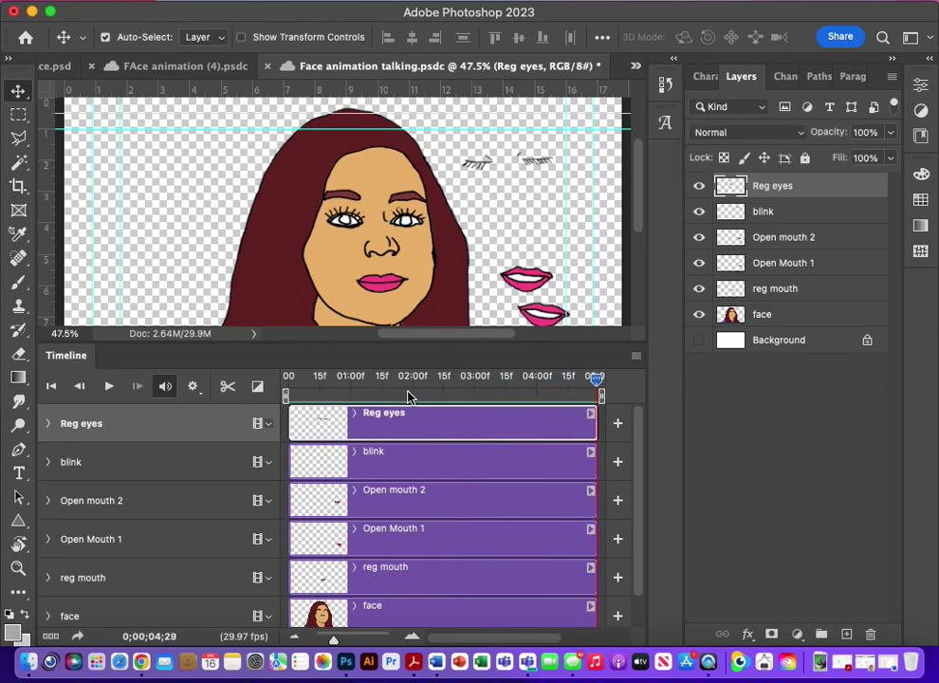
drag(598, 382, 291, 382)
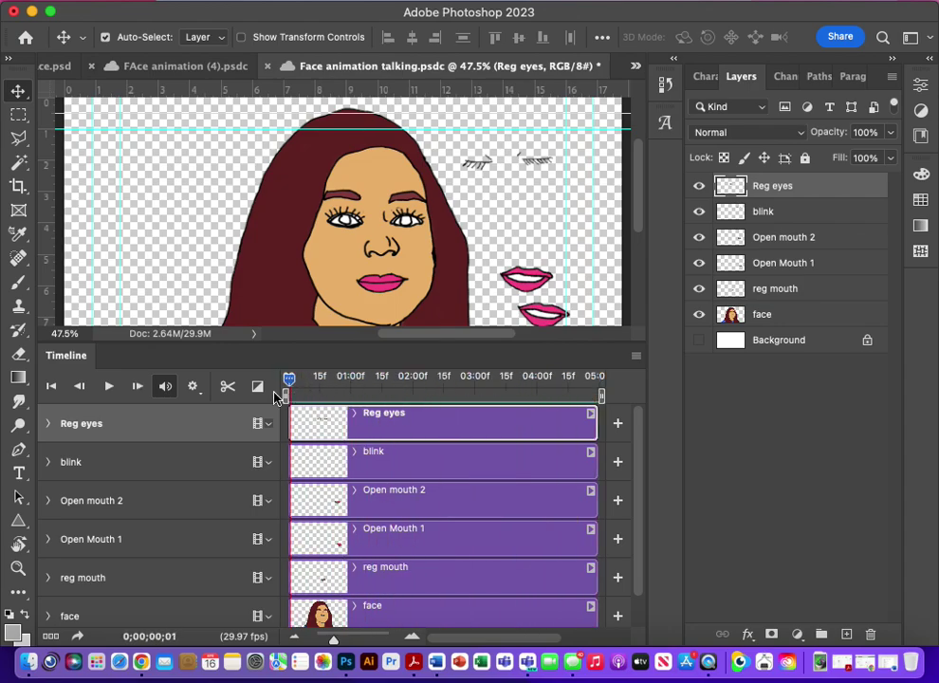
click(109, 388)
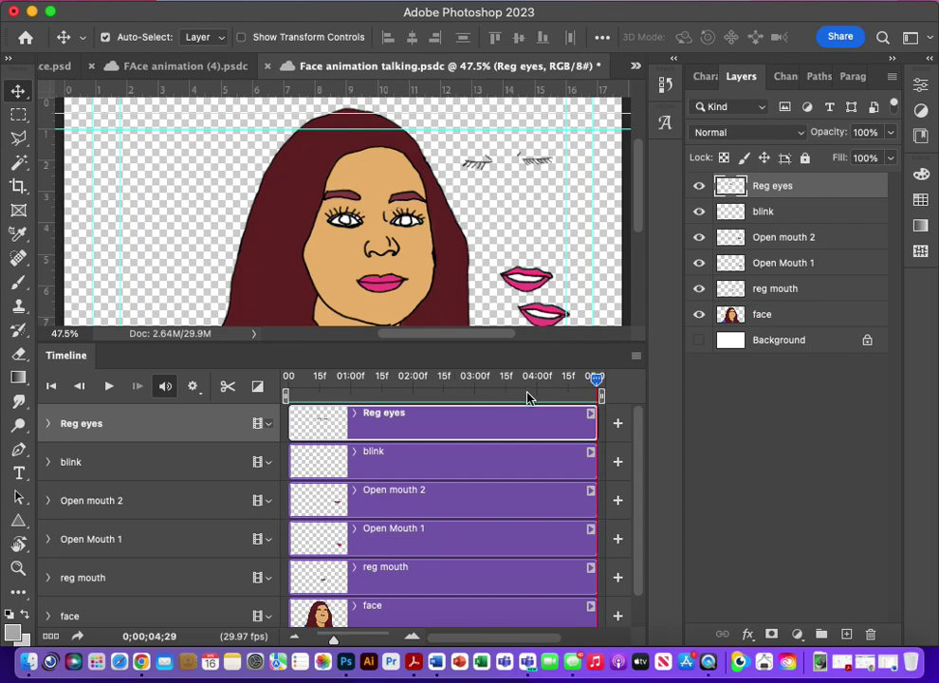
Split the Reg eyes clip at 0;00;02;04 on the timeline.
drag(596, 378, 383, 380)
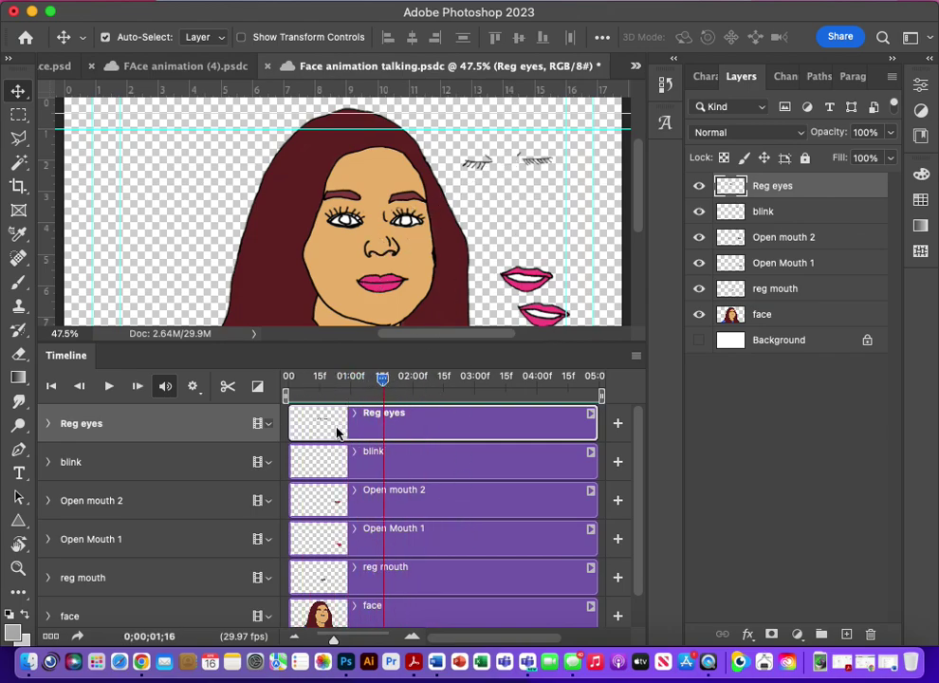
drag(383, 380, 423, 384)
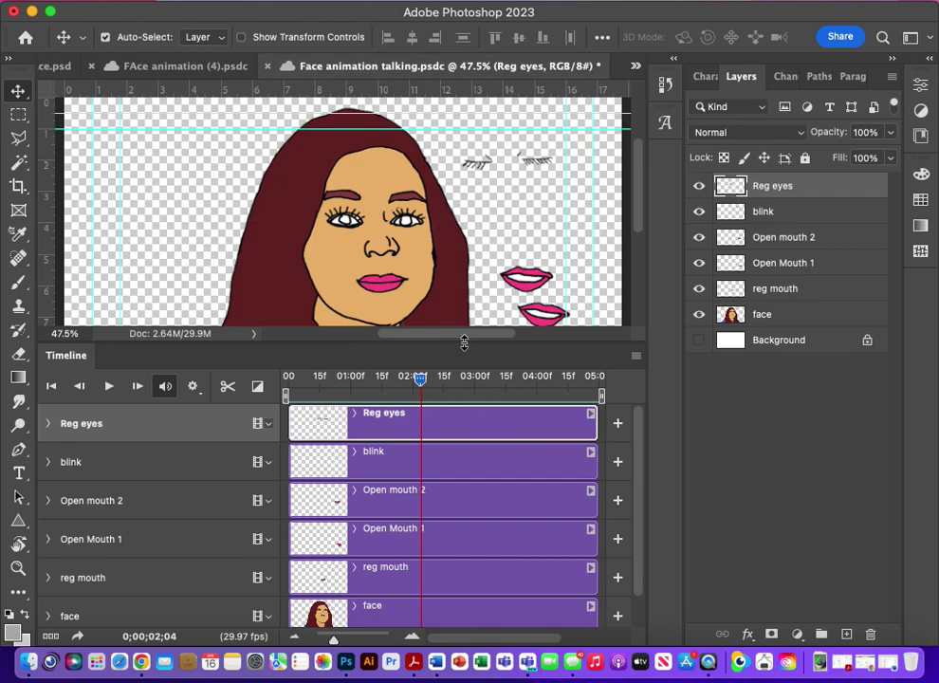
click(233, 392)
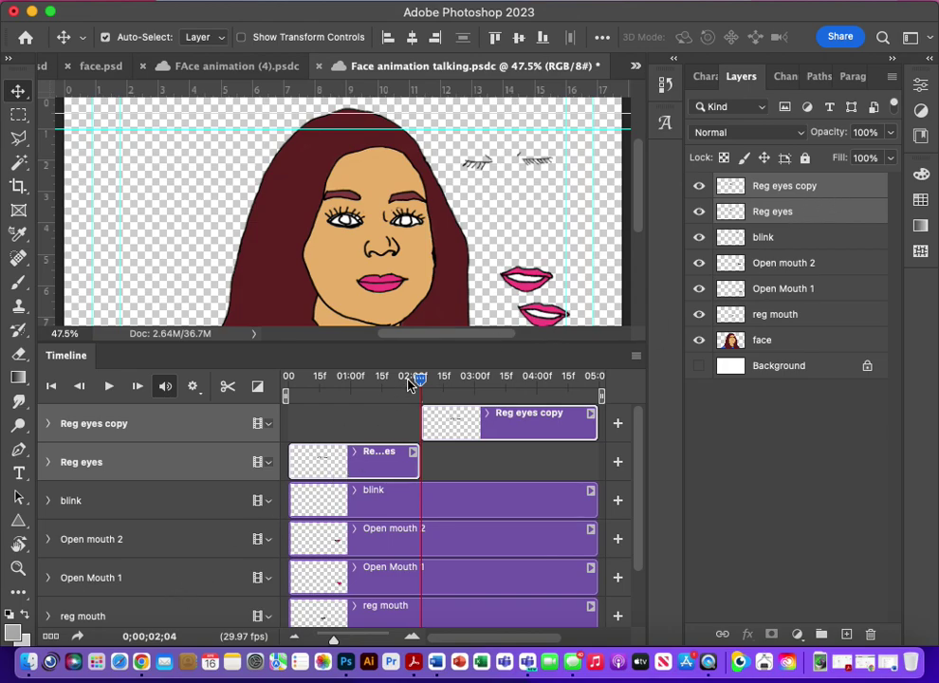
mouse_move(421, 383)
mouse_down()
mouse_move(403, 382)
mouse_move(444, 383)
mouse_move(405, 392)
mouse_move(442, 400)
mouse_move(421, 400)
mouse_up()
Trim the start of the Reg eyes copy clip to about 3 seconds 15 frames and play back the gap.
drag(422, 423, 502, 423)
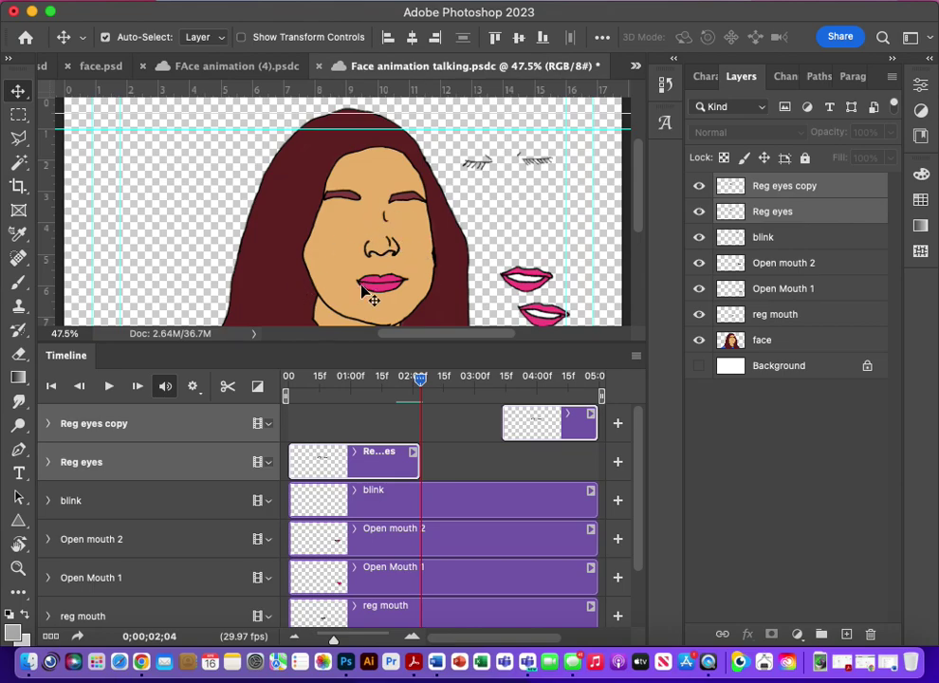
drag(422, 387, 352, 427)
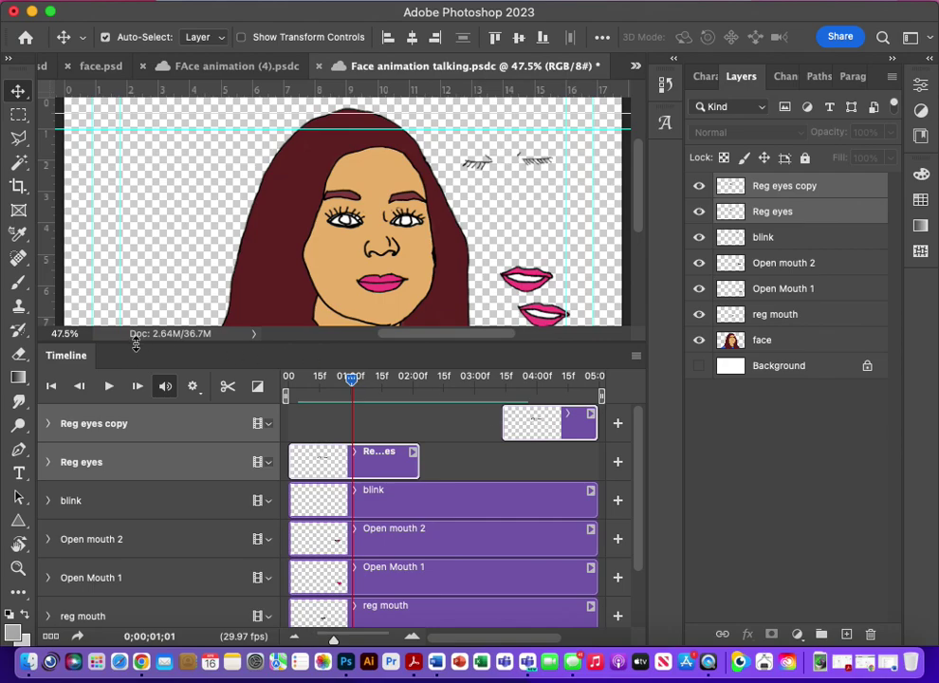
click(108, 388)
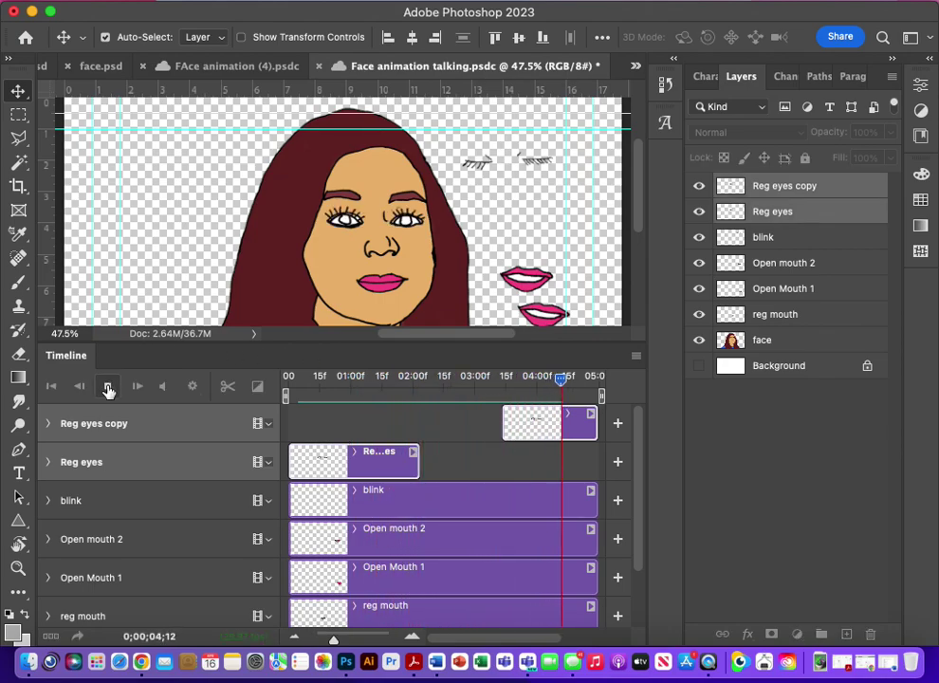
Extend the start of the Reg eyes copy clip back to about 0;00;02;11 and play the animation from the beginning.
drag(501, 426, 437, 439)
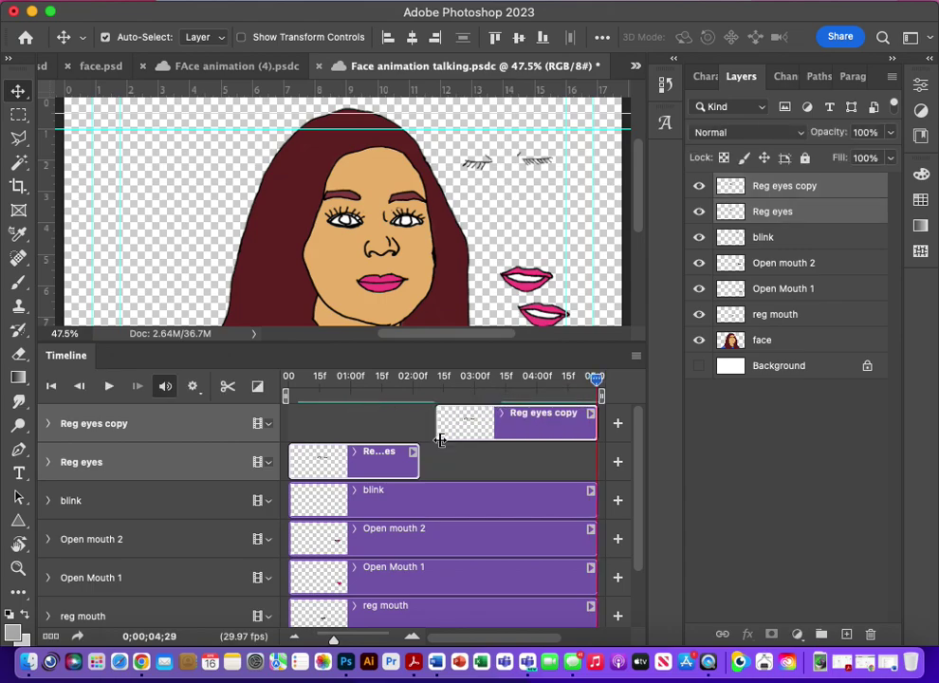
drag(596, 380, 260, 397)
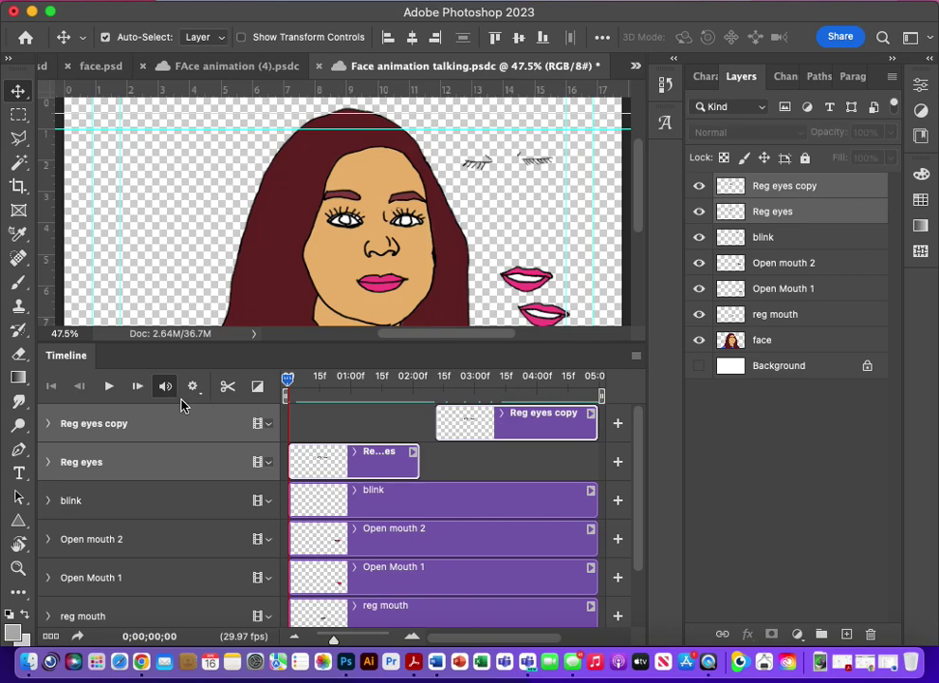
click(108, 387)
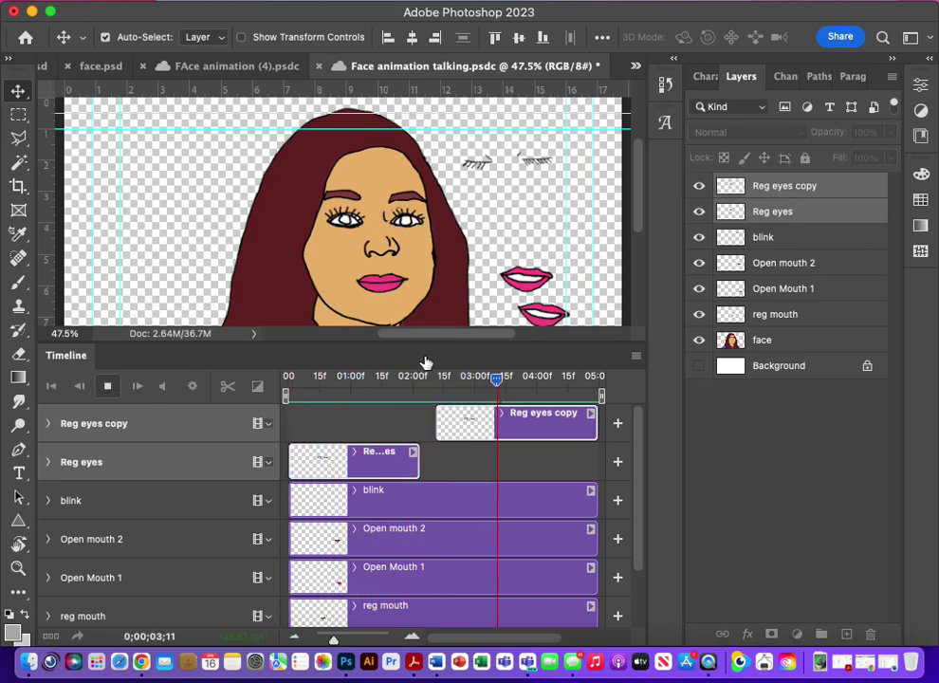
Trim the blink clip to fill only the gap between the two Reg eyes clips, from 0;00;02;04 to about 0;00;02;11.
drag(595, 381, 421, 432)
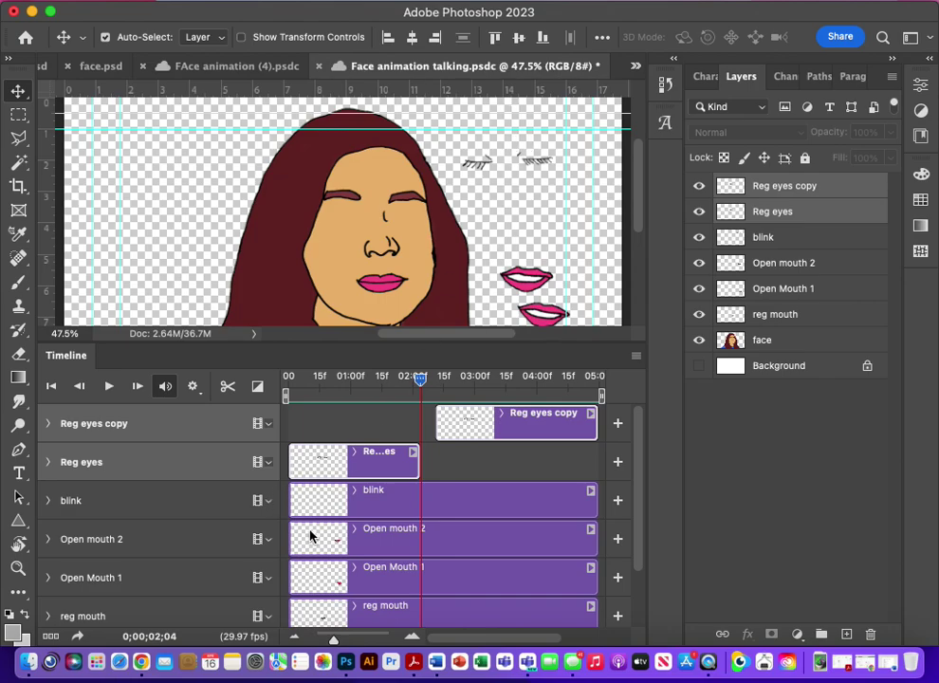
drag(296, 508, 421, 496)
drag(420, 381, 435, 385)
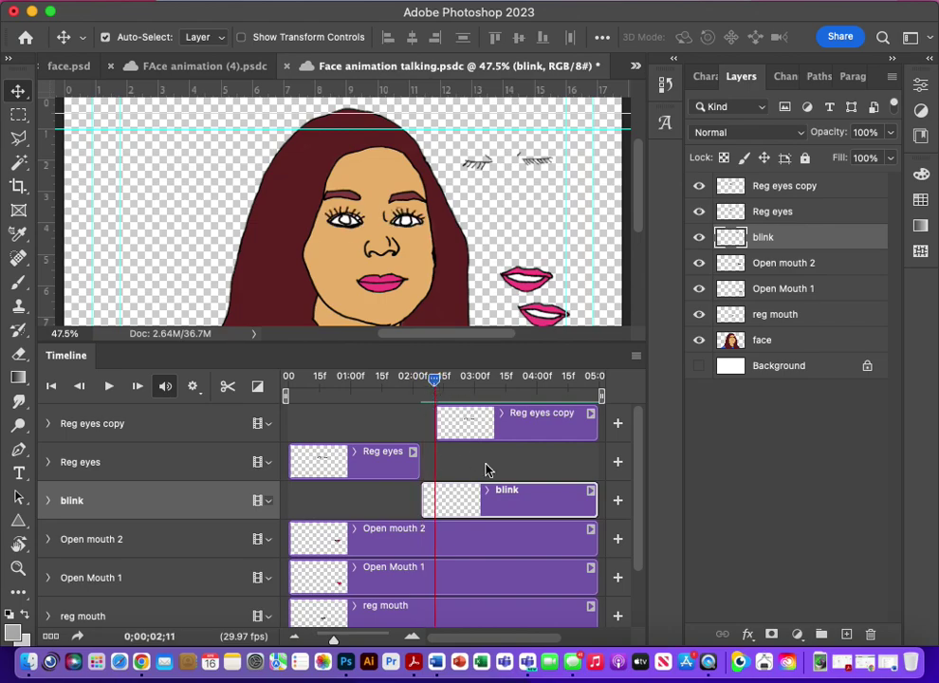
drag(595, 503, 429, 503)
Play the timeline from 0;00;00;16 past the blink clip and stop playback.
drag(432, 379, 323, 400)
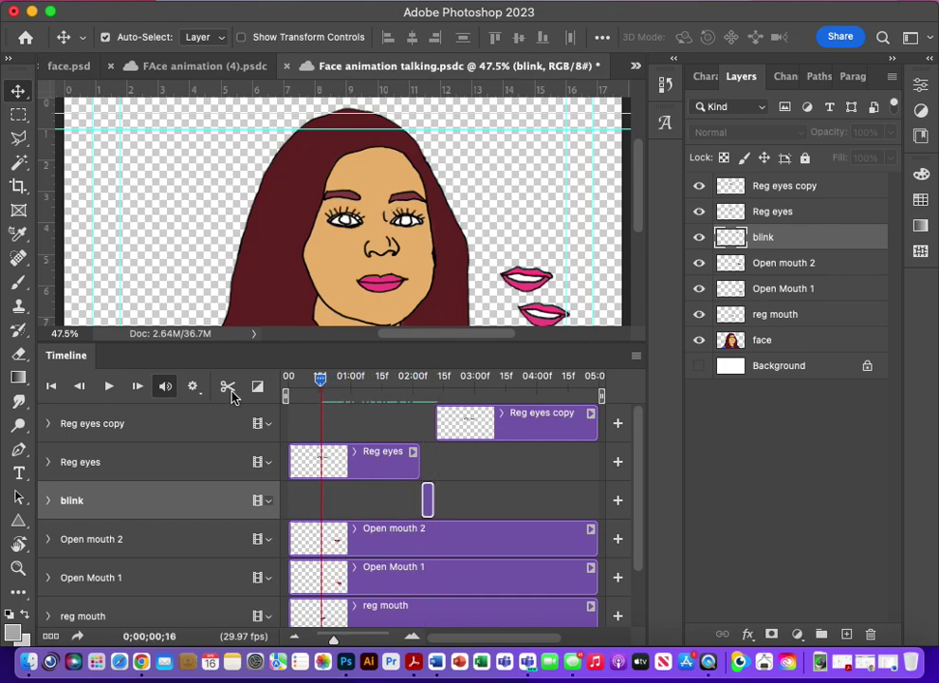
click(108, 387)
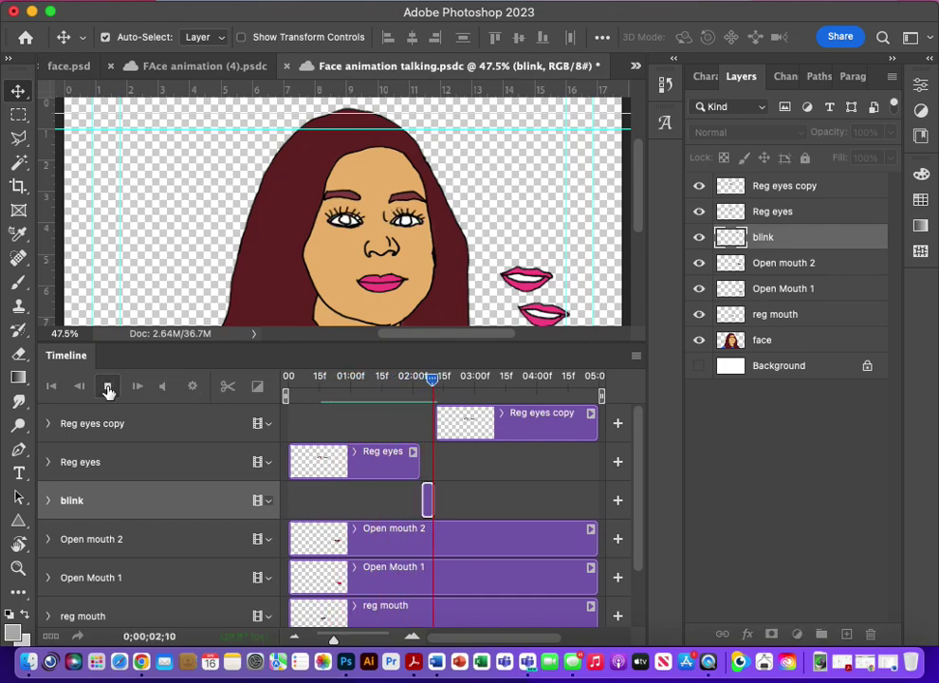
click(108, 387)
Turn off Auto-Select and move the blink layer's closed lashes onto the face below the eyebrows, nudging them left and down into place.
drag(469, 379, 423, 390)
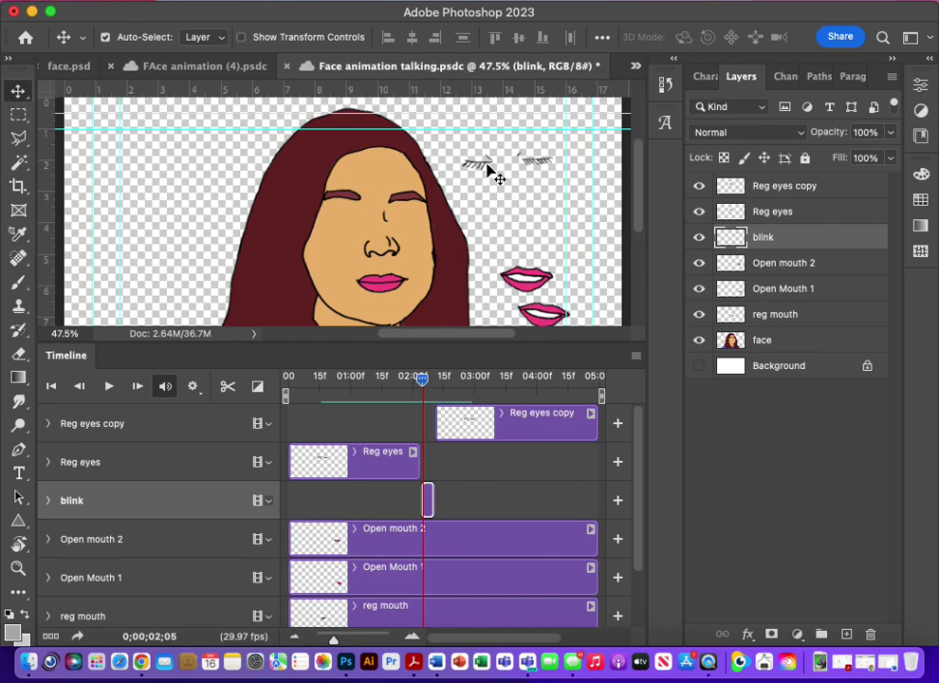
drag(493, 174, 470, 182)
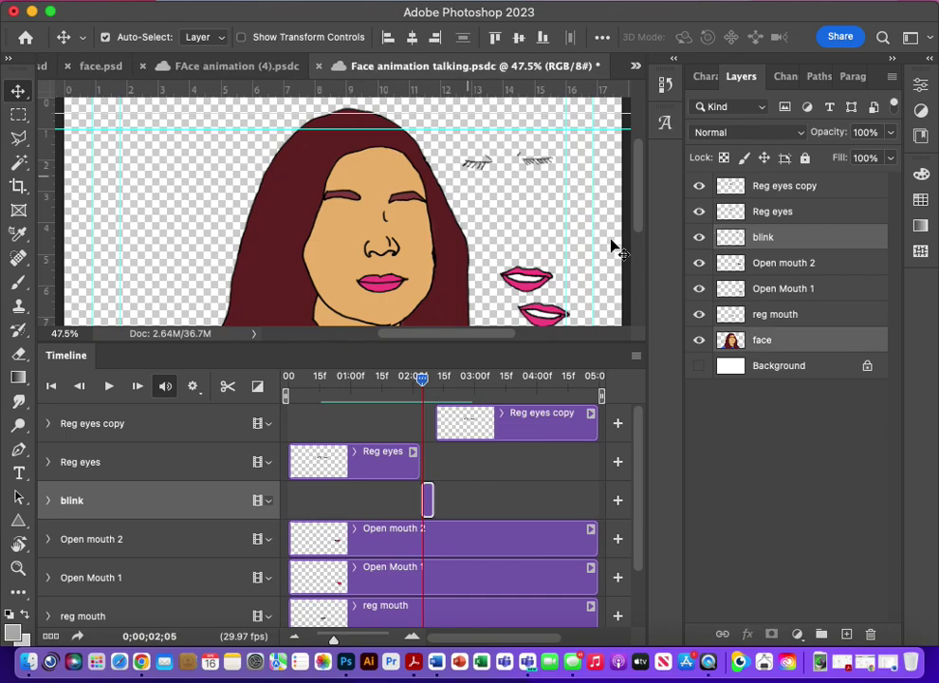
click(773, 240)
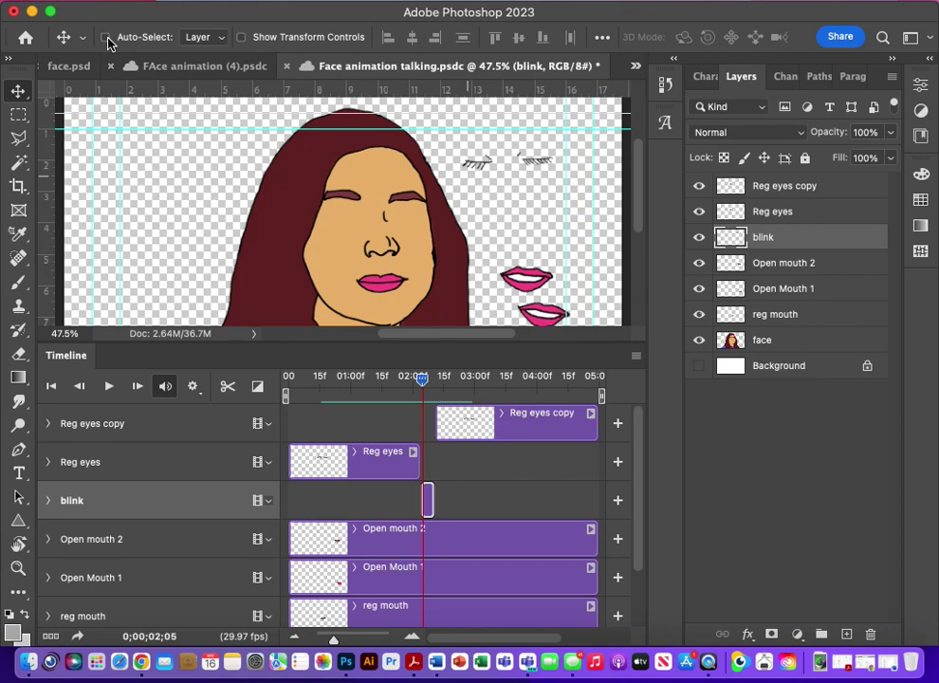
mouse_move(489, 168)
mouse_down()
mouse_move(459, 168)
mouse_move(360, 230)
mouse_up()
key(Left)
key(Left)
key(Left)
key(Left)
key(Left)
key(Left)
key(Left)
key(Left)
key(Left)
key(Left)
key(Left)
key(Left)
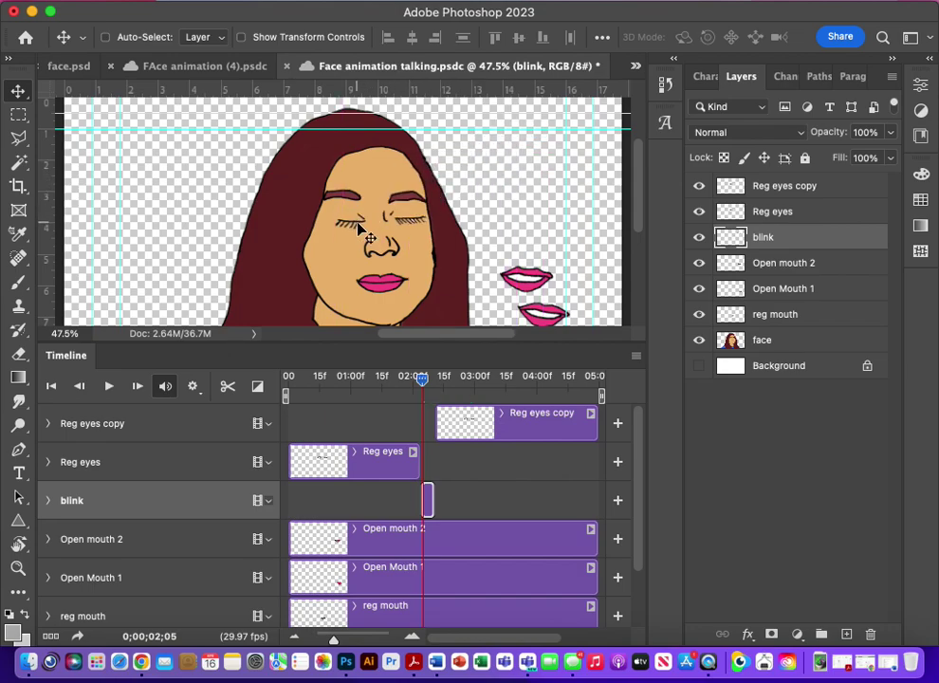
key(Left)
key(Left)
key(Left)
key(Left)
key(Down)
key(Down)
Play the animation from the beginning and replay it from 0;00;00;29 to check the blink.
drag(424, 388, 253, 394)
click(117, 388)
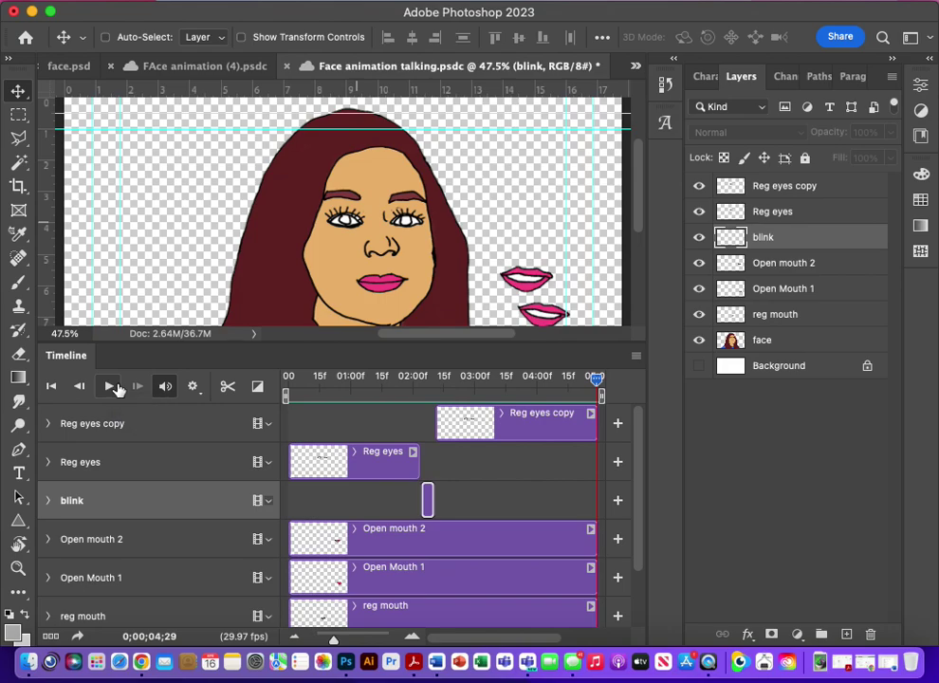
drag(595, 379, 348, 417)
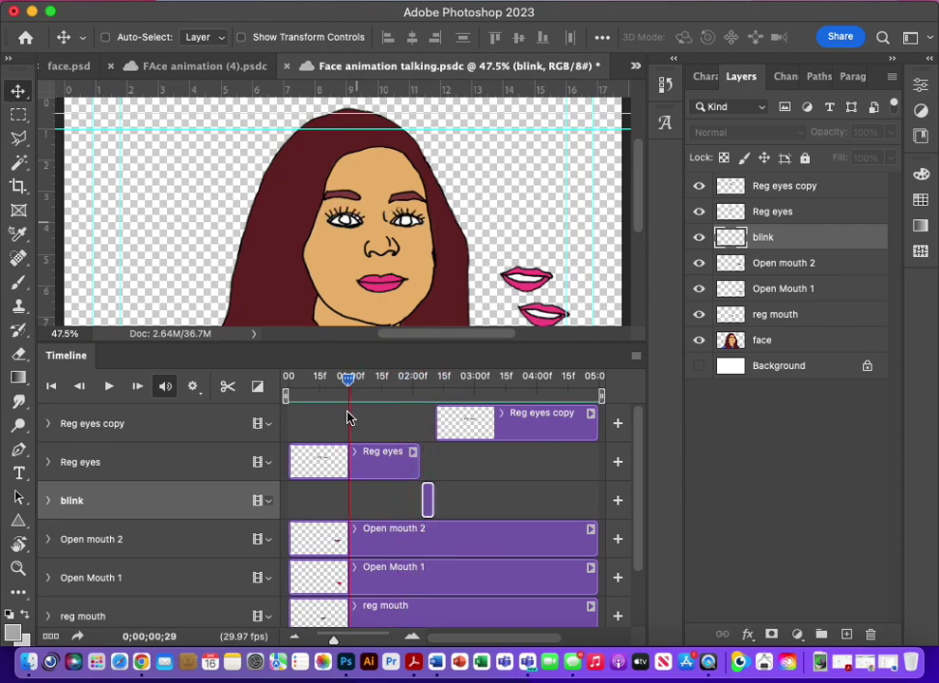
click(109, 386)
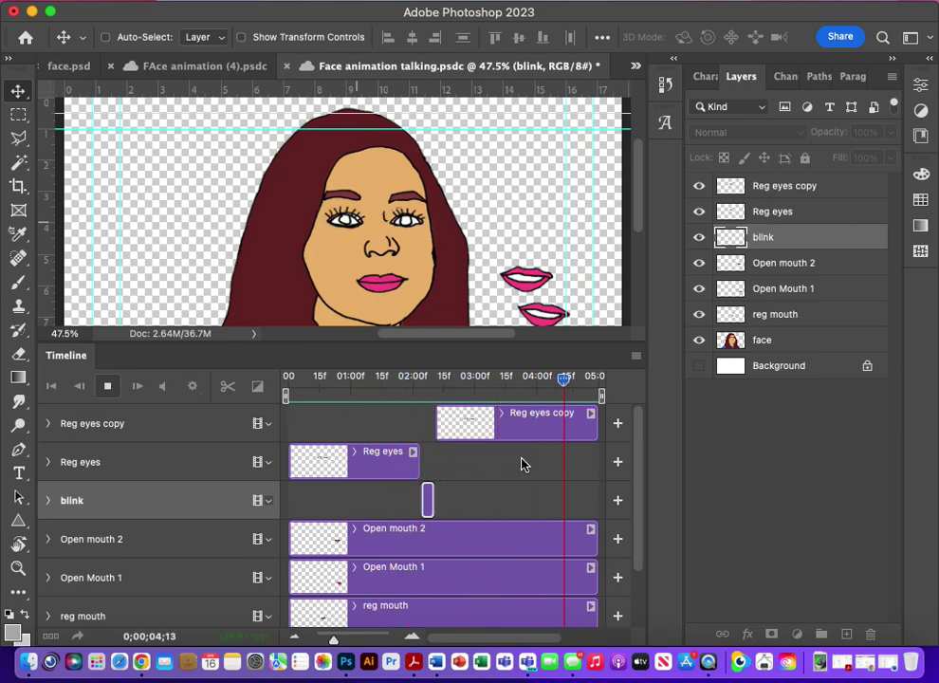
Trim the start of the Reg eyes copy clip to about 0;00;02;18, extend the blink clip to meet it, and play back.
click(440, 427)
drag(440, 427, 453, 428)
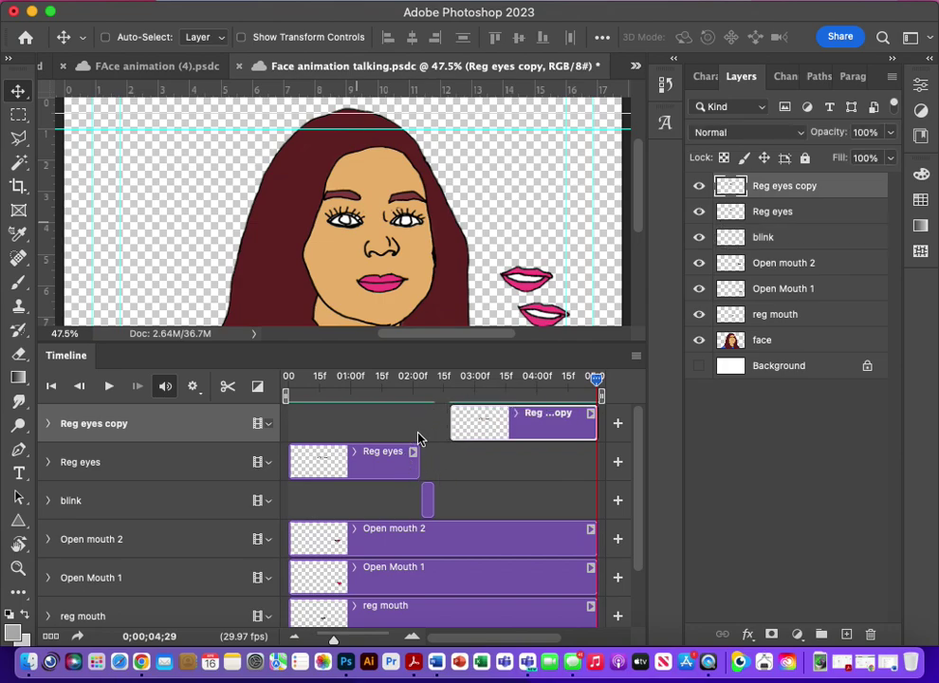
drag(432, 502, 440, 504)
drag(598, 379, 288, 379)
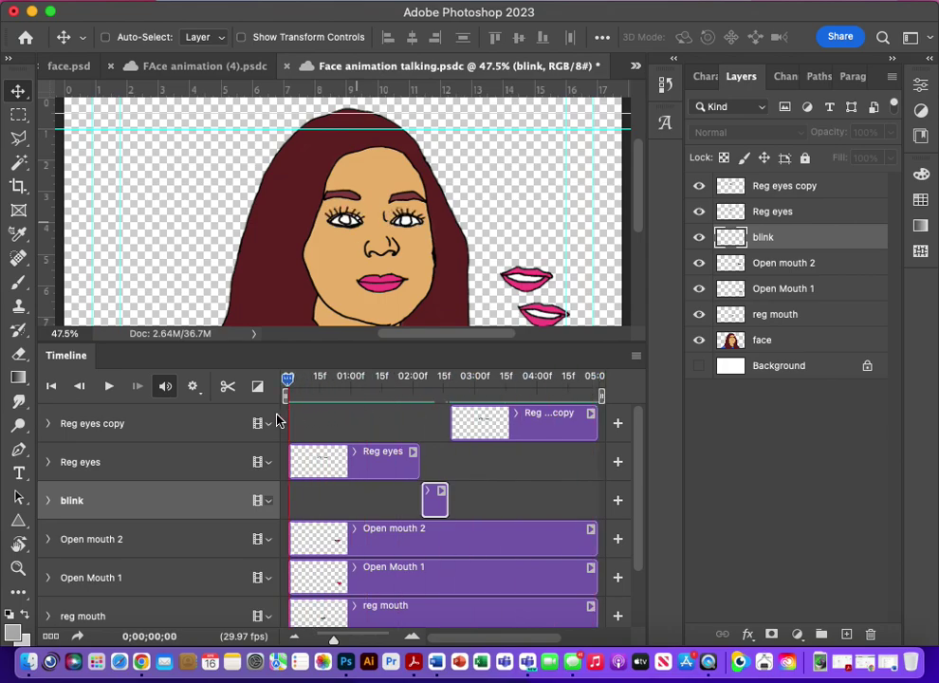
click(109, 387)
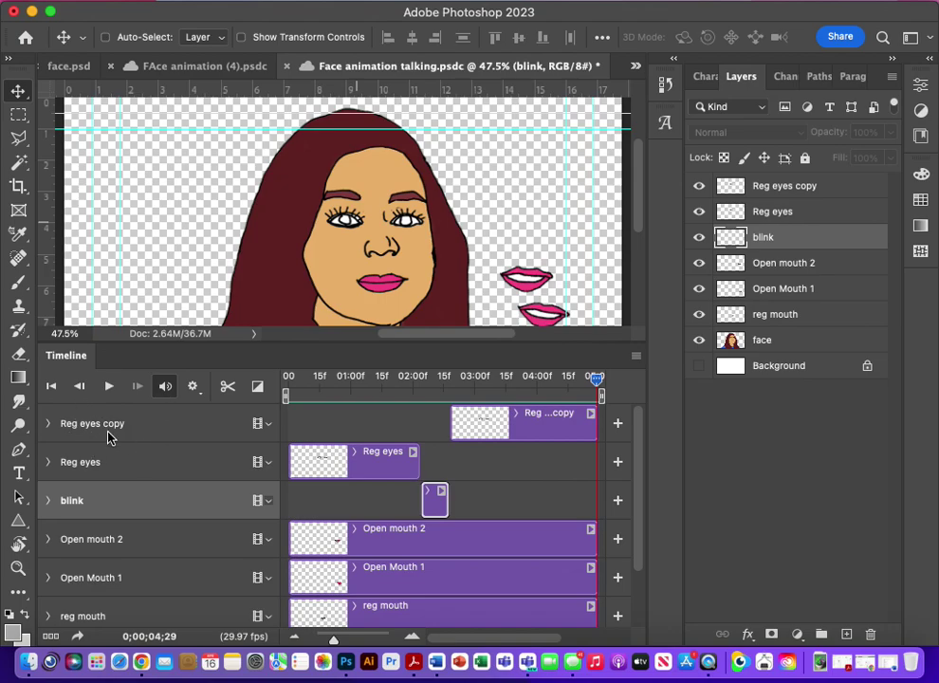
Split the Reg eyes copy clip at 0;00;03;29 and trim the second part's start to about 0;00;04;08.
drag(594, 380, 537, 383)
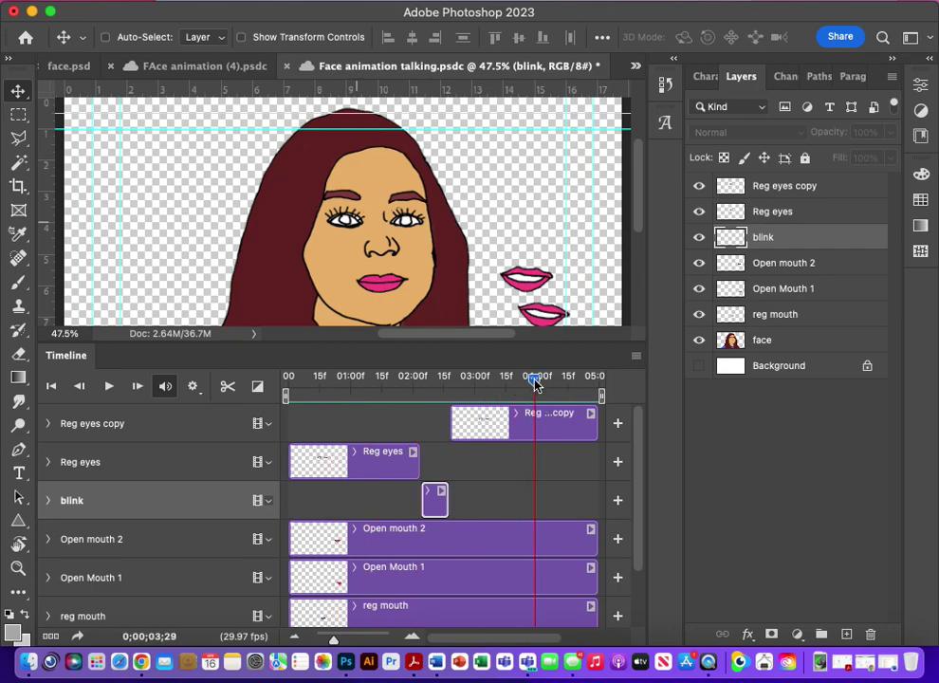
click(553, 428)
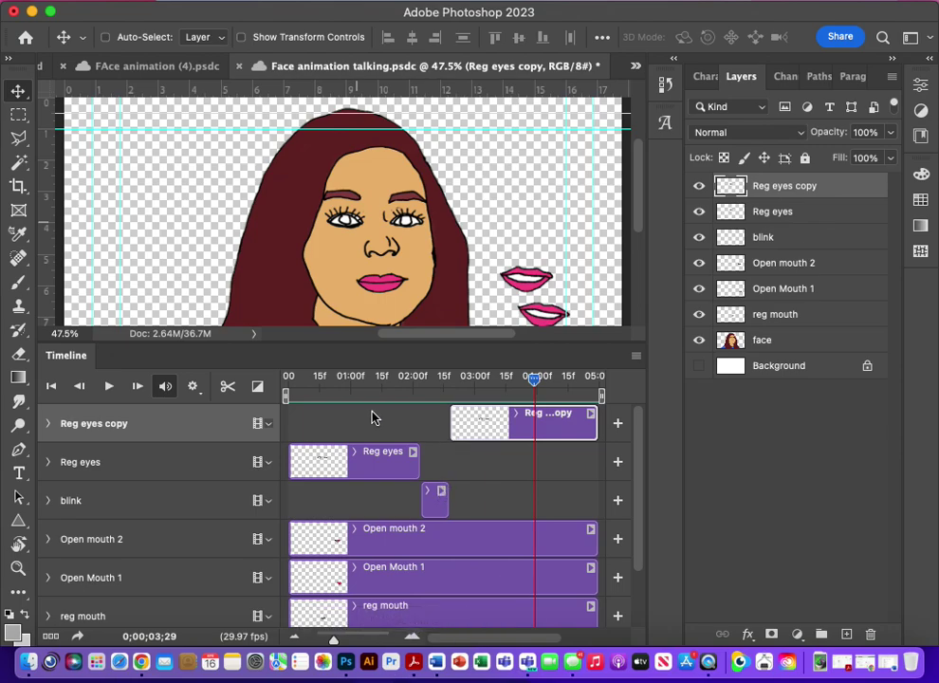
click(229, 387)
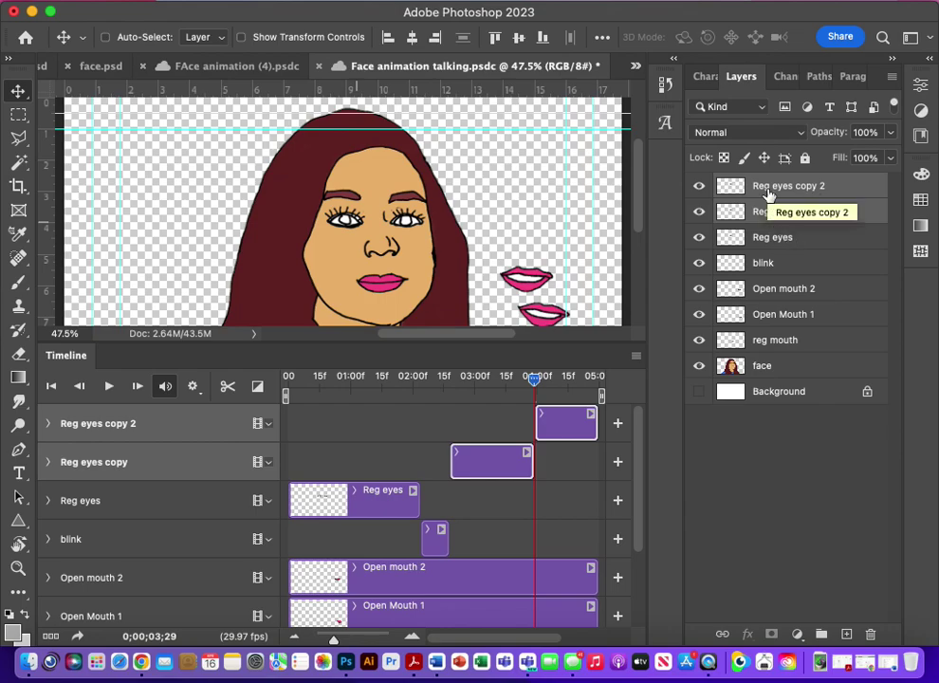
click(560, 424)
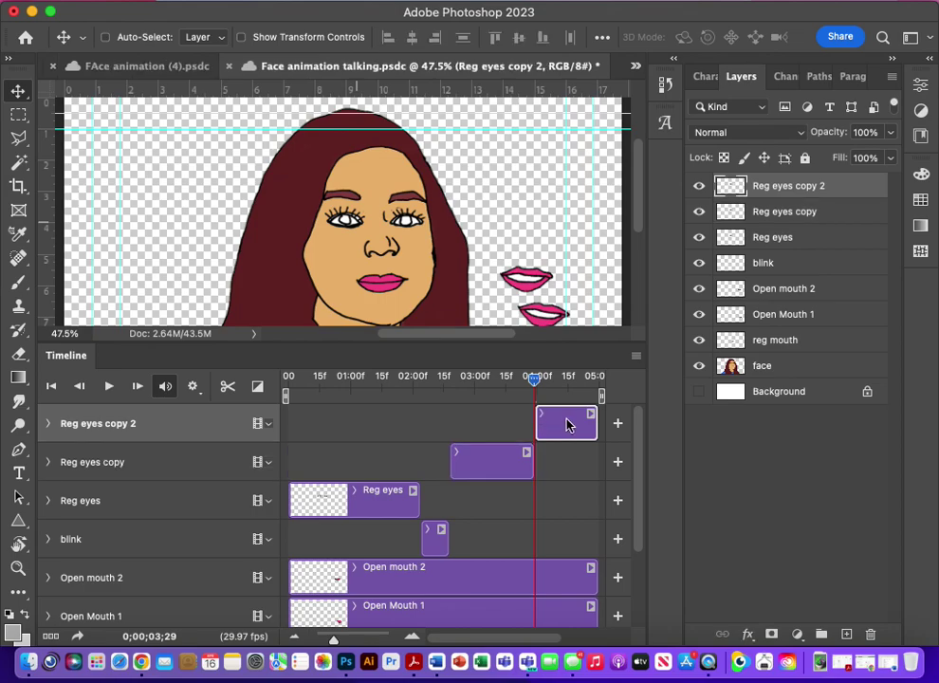
drag(536, 424, 554, 423)
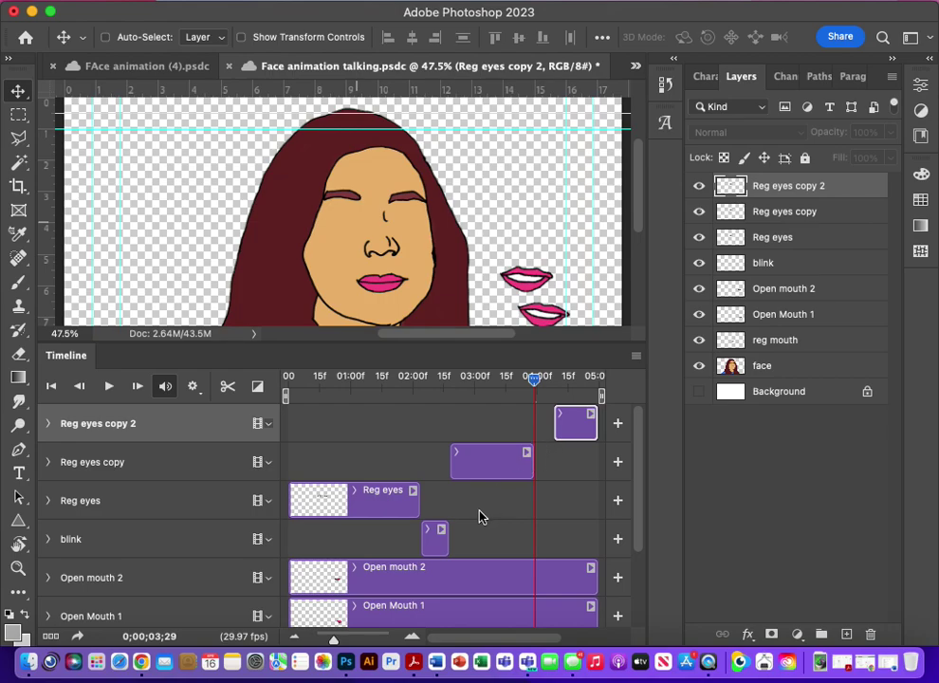
Duplicate the blink layer and trim the copy's clip to fill only the gap after 0;00;03;29 between the eye clips.
click(821, 243)
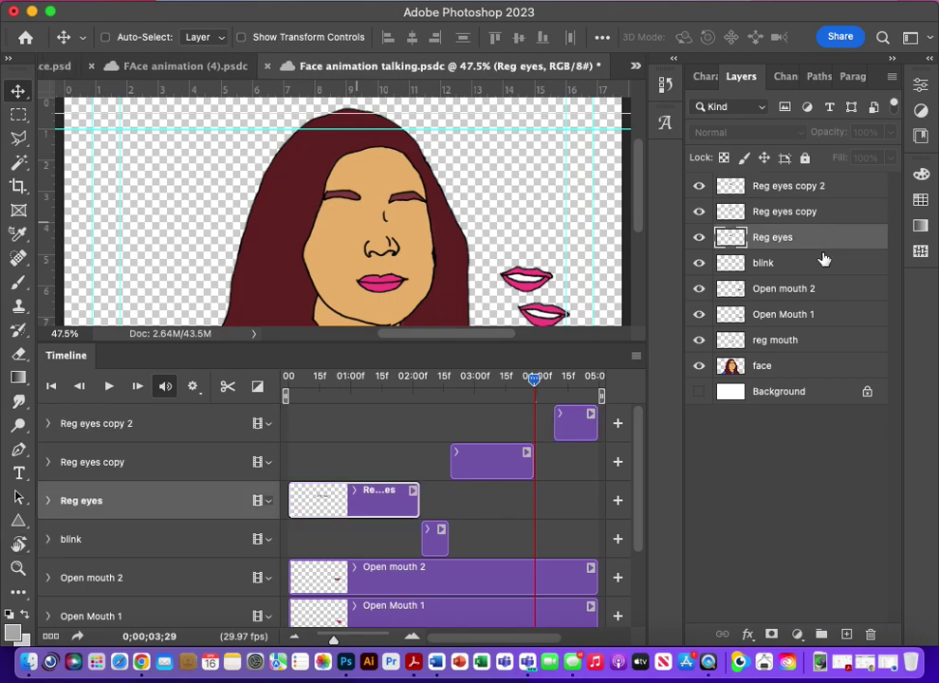
click(814, 263)
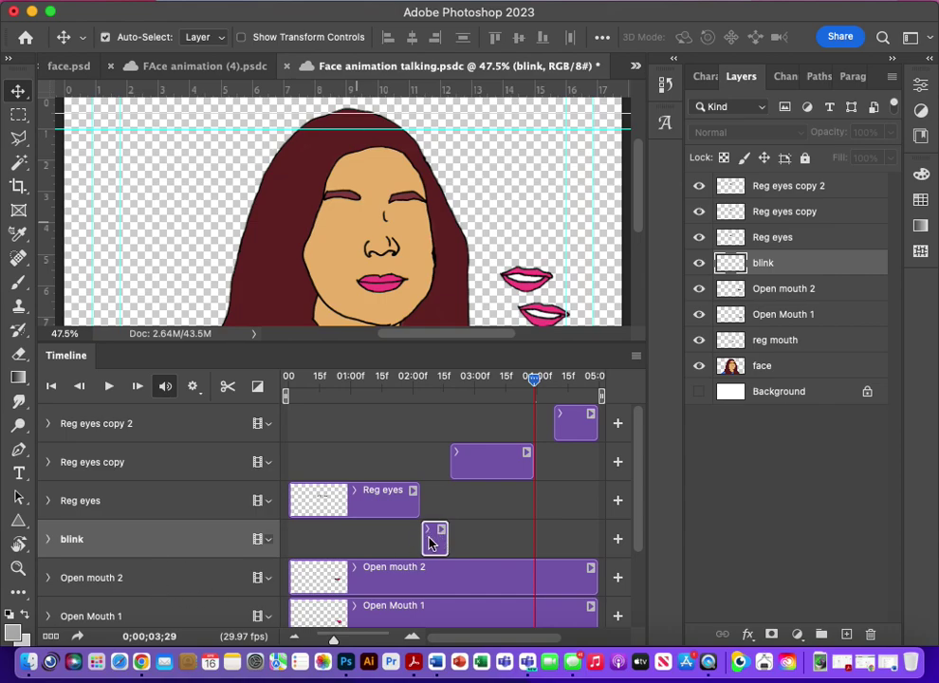
key(super+j)
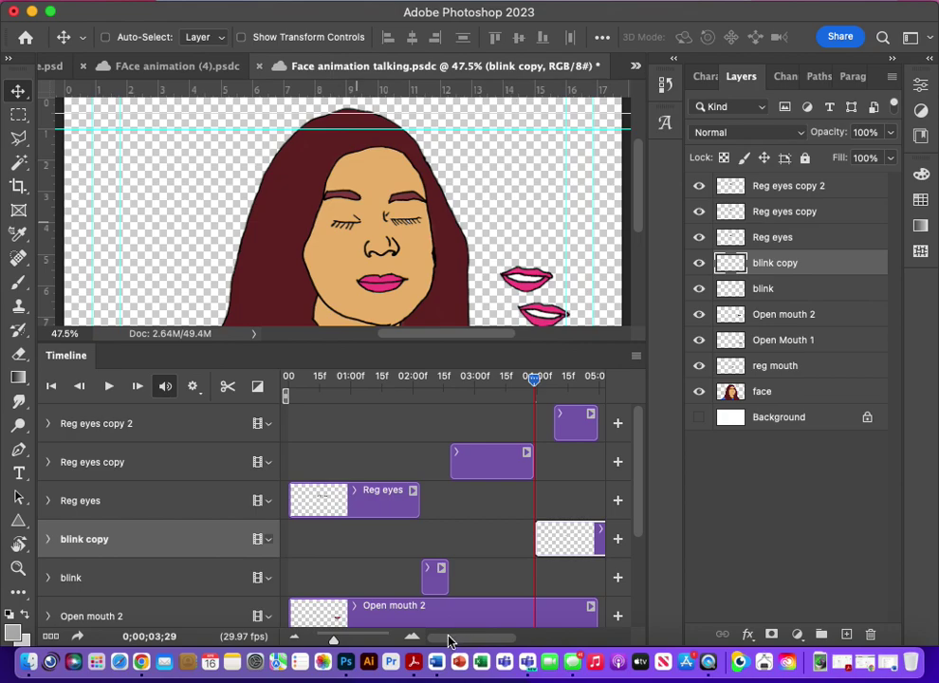
drag(449, 641, 519, 636)
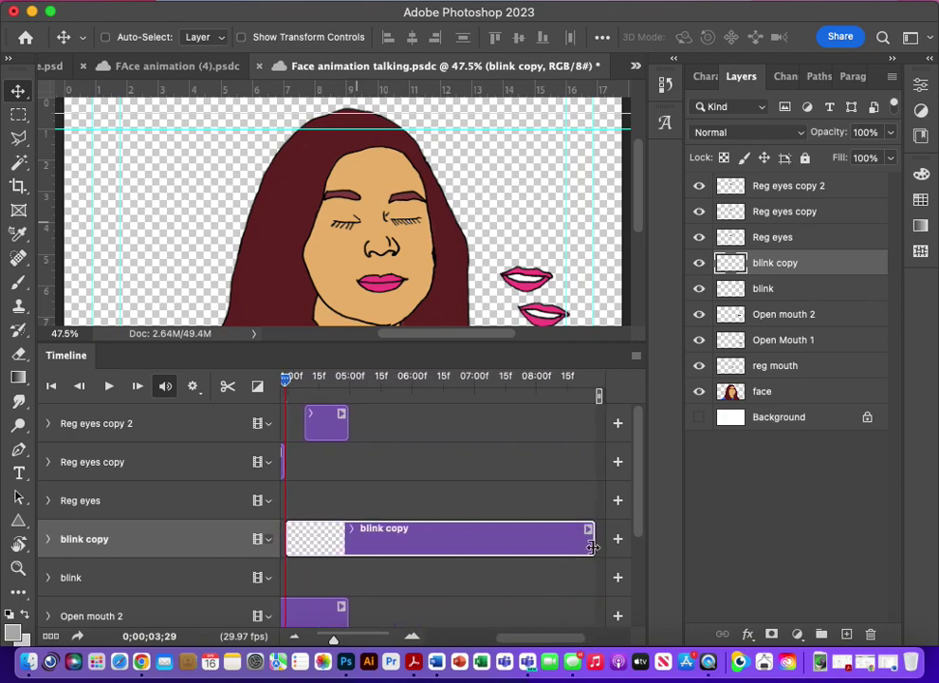
drag(591, 547, 305, 550)
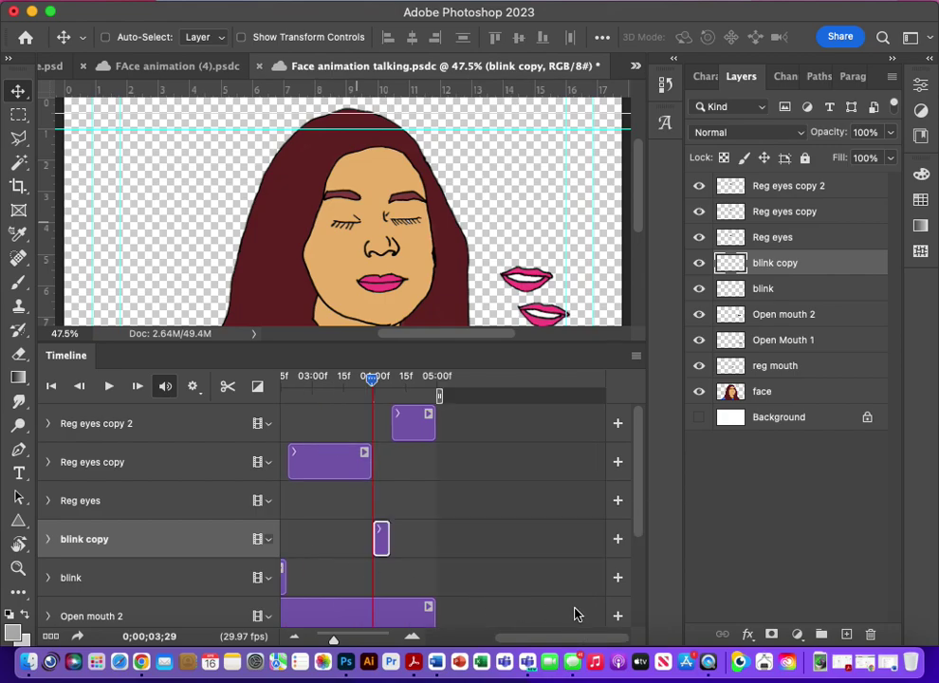
drag(557, 638, 459, 649)
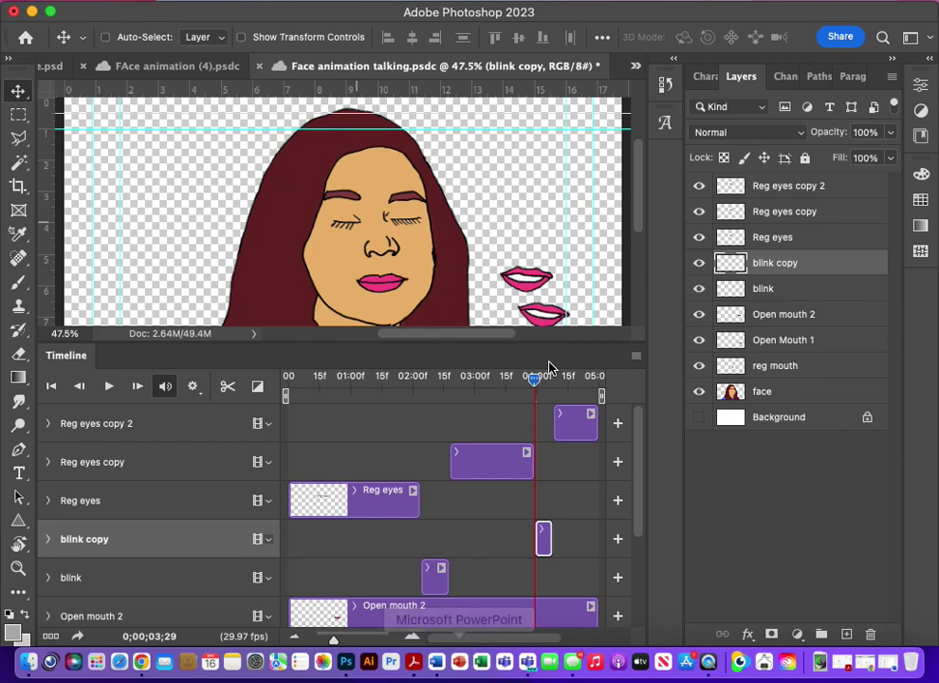
Play the animation from the beginning to check both blinks and save the document.
drag(536, 379, 260, 421)
click(110, 388)
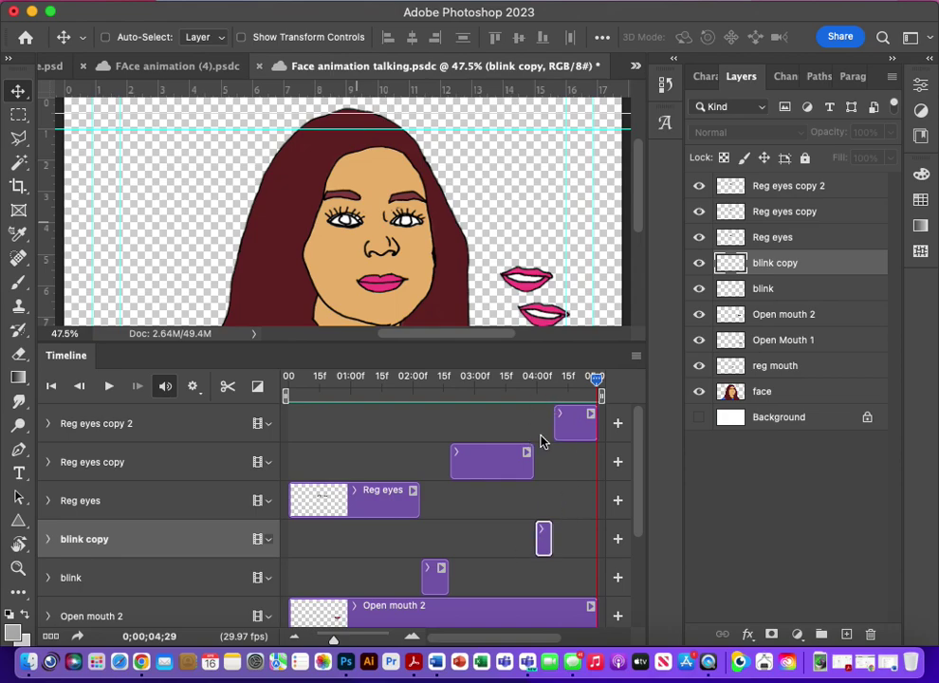
key(super+s)
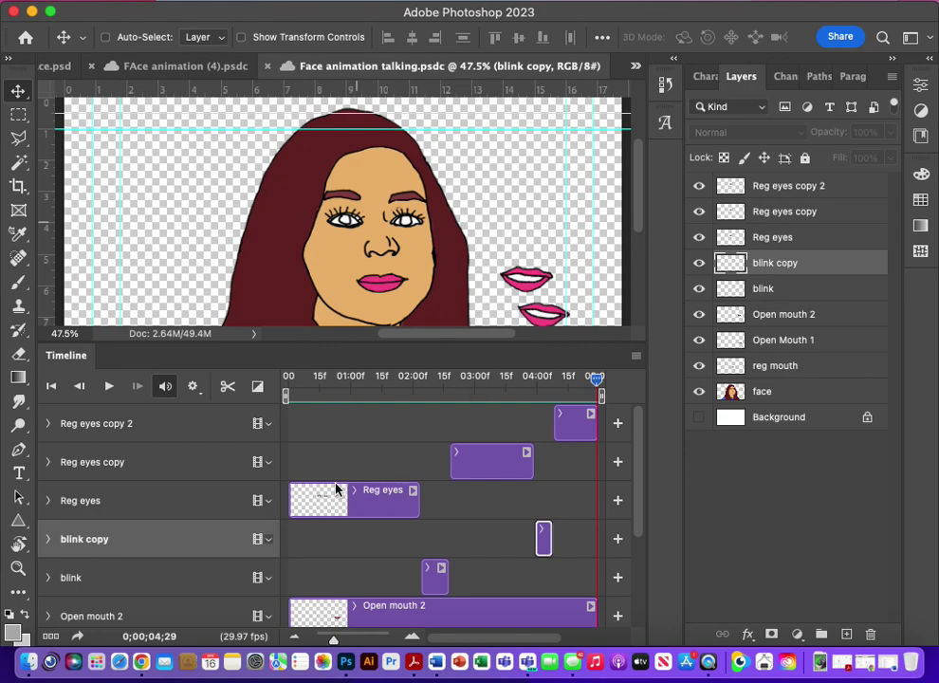
Combine the Reg eyes and Reg eyes copy 2 clips with the Reg eyes copy clip on one timeline track, keeping their timing.
click(353, 515)
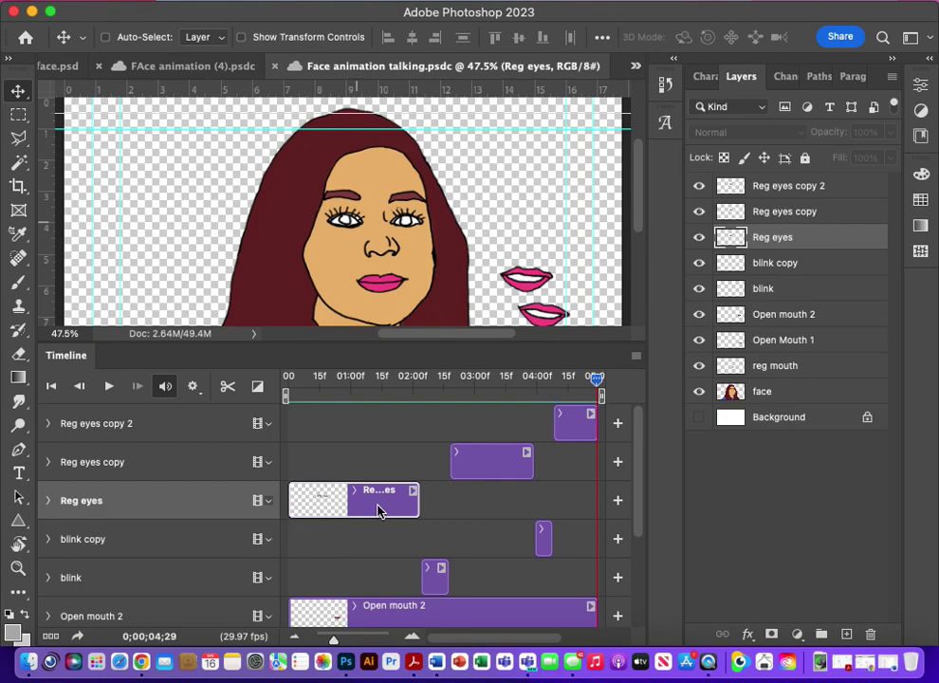
drag(377, 510, 376, 467)
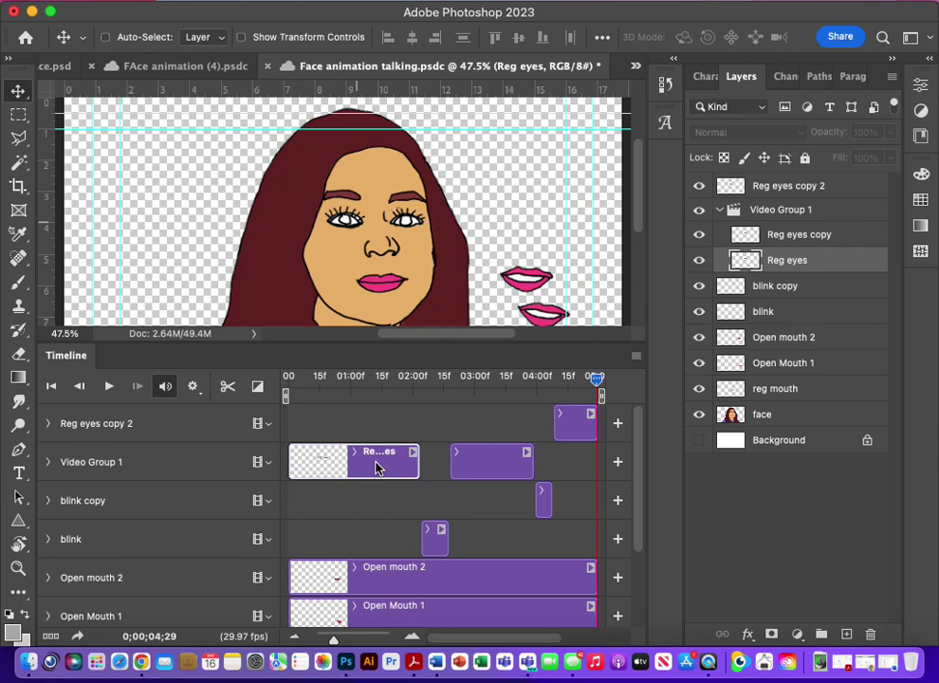
click(580, 427)
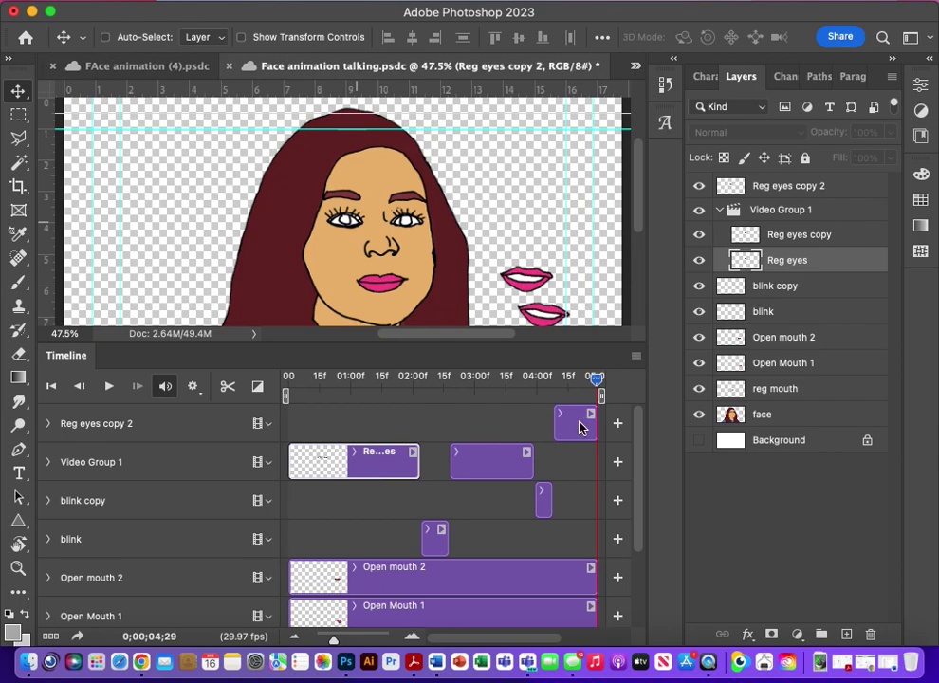
drag(577, 437, 578, 464)
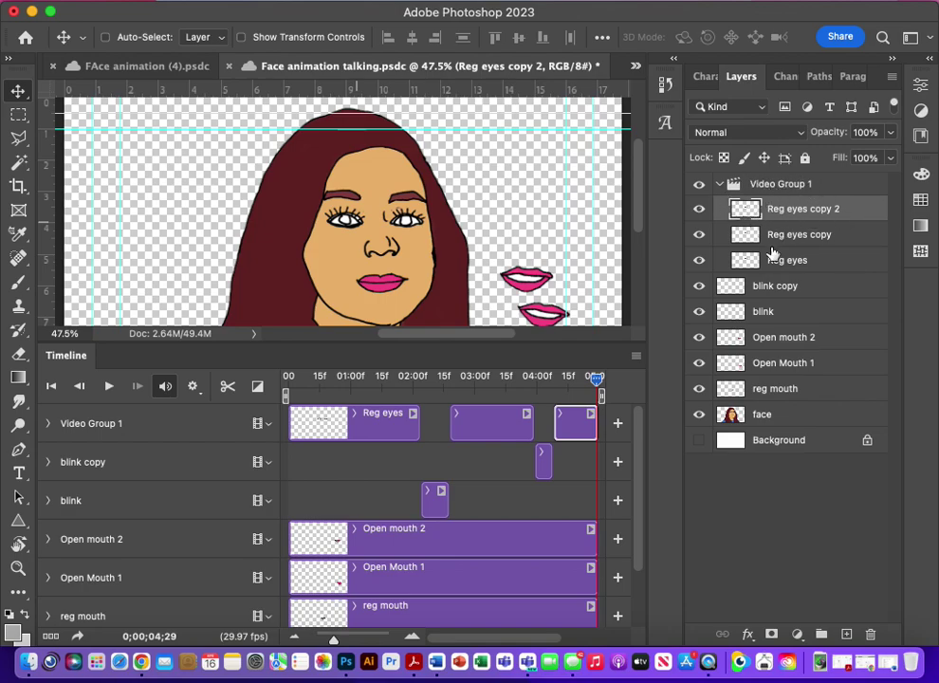
Rename the open-eyes video group as Reg Eyes and collapse it in the layer list.
click(780, 187)
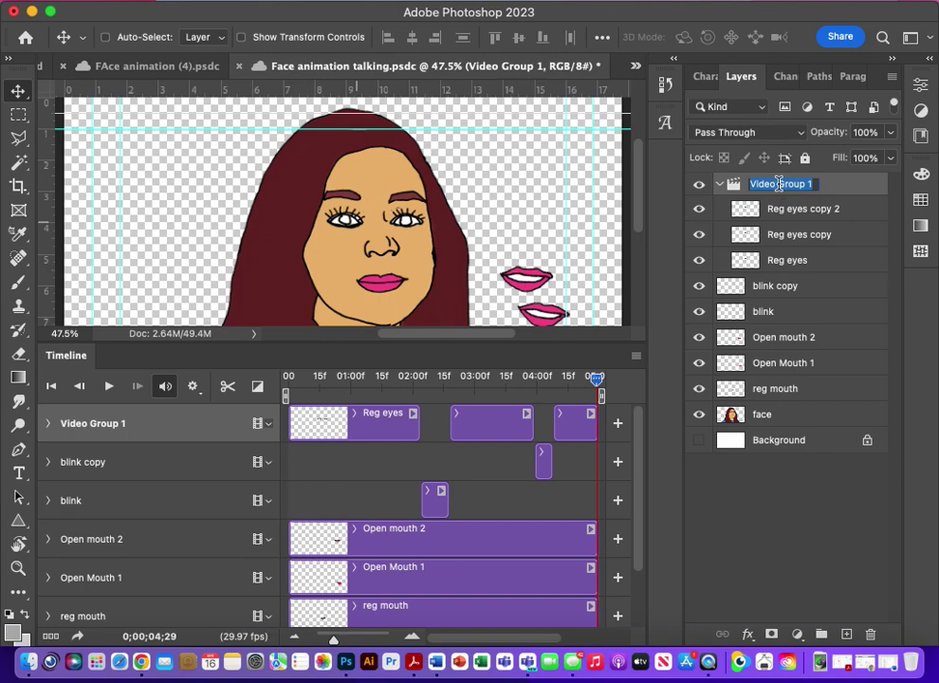
text(Reg Eyes)
key(Return)
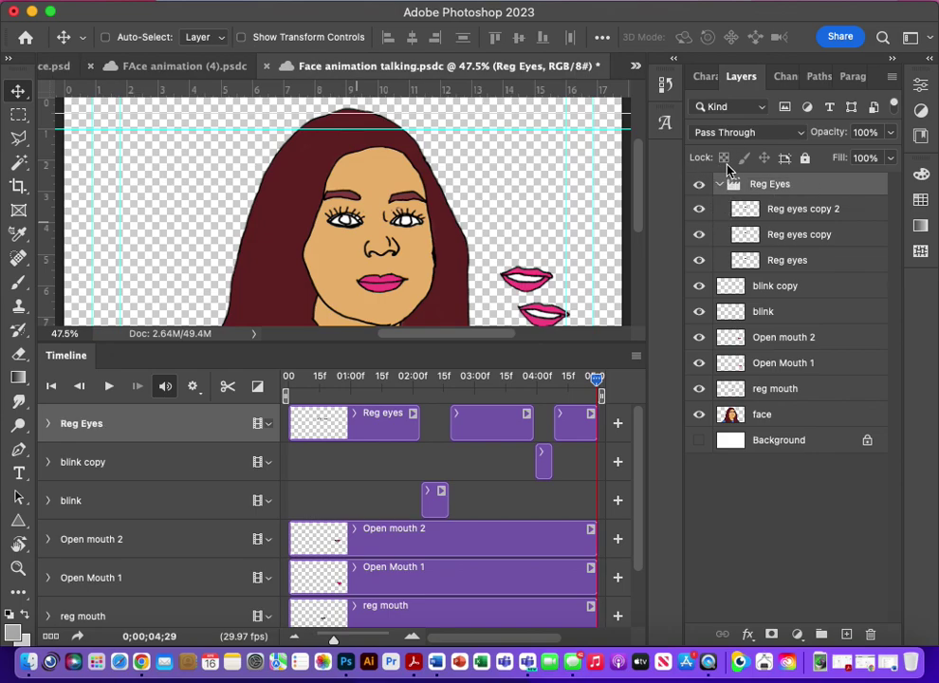
click(718, 184)
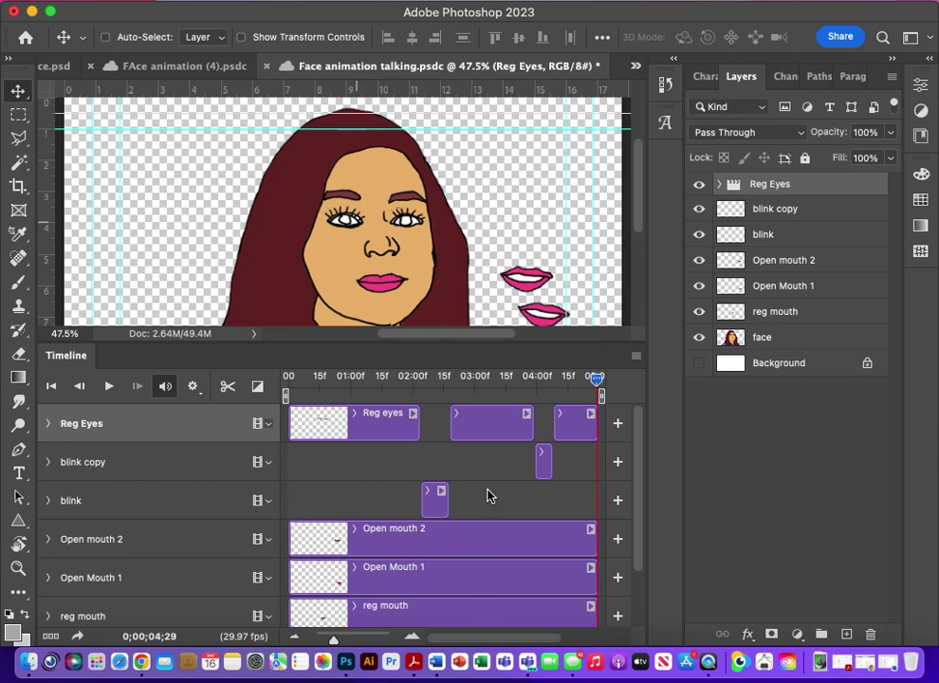
Combine the blink clip with the blink copy clip on one track and name the collapsed video group Blink.
drag(438, 498, 438, 459)
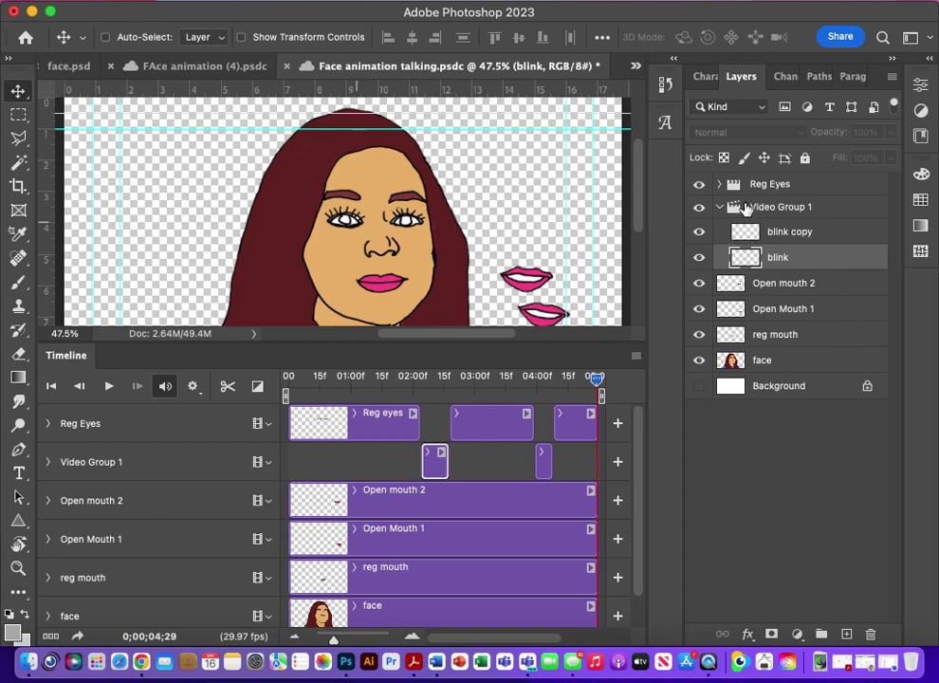
double_click(779, 208)
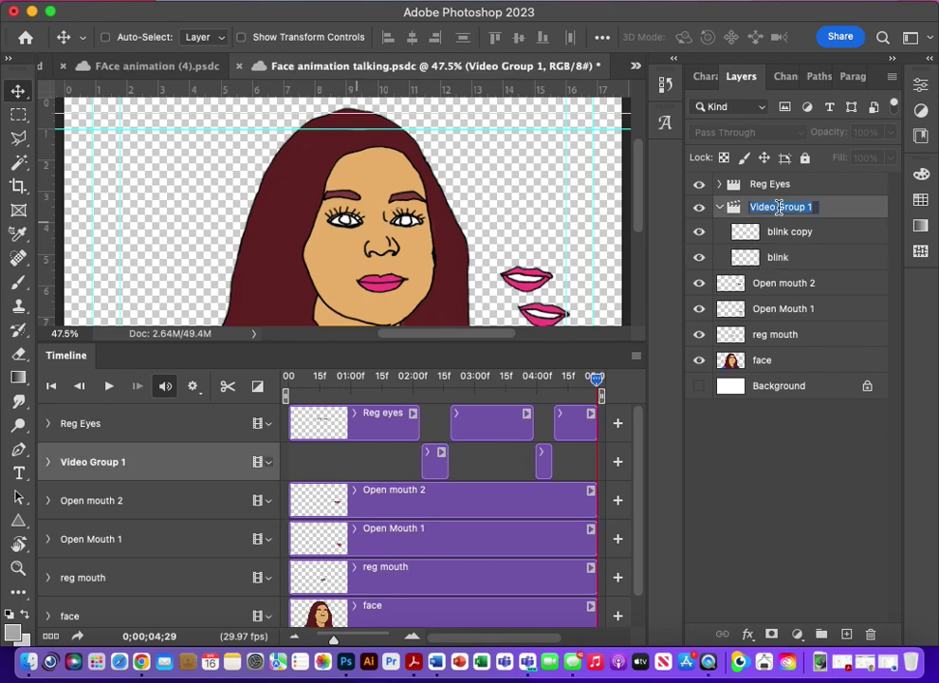
text(Blink)
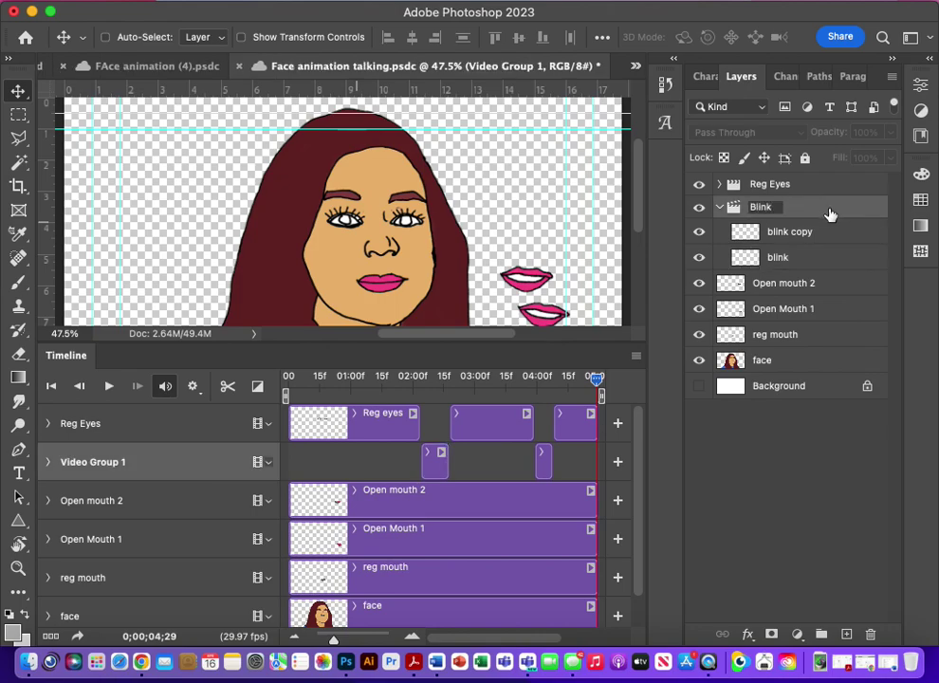
key(Return)
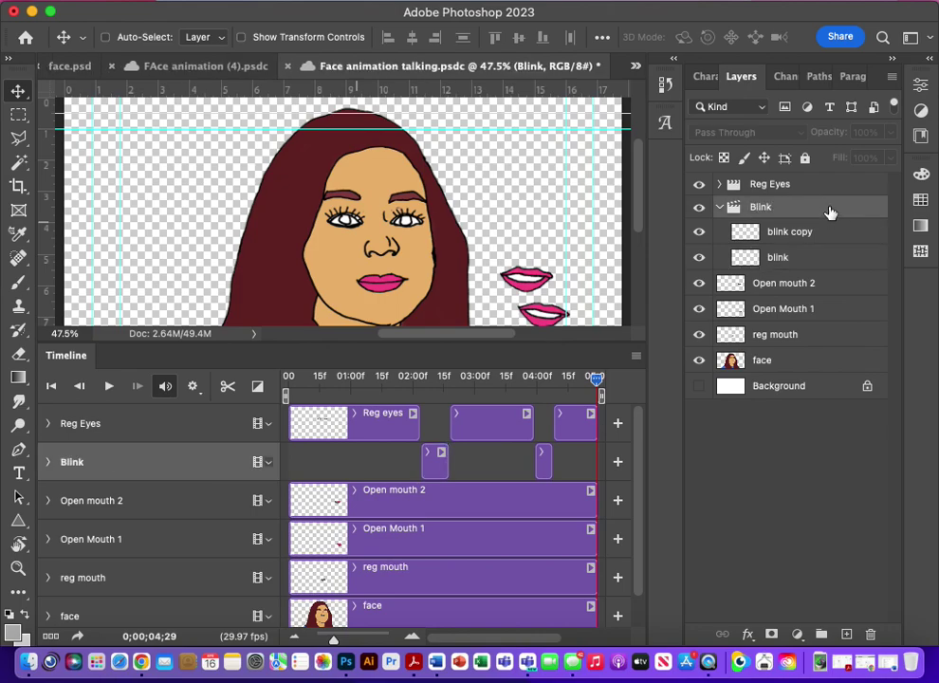
click(722, 209)
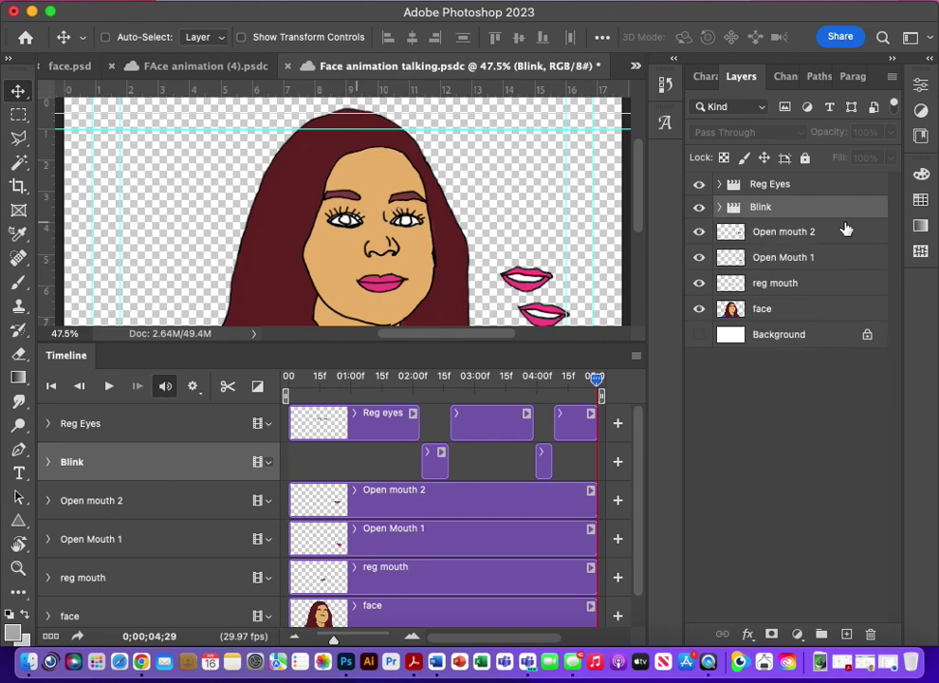
Save the document, play the animation through, and return the playhead to 0;00;00;00.
key(super+s)
drag(598, 389, 252, 386)
click(107, 389)
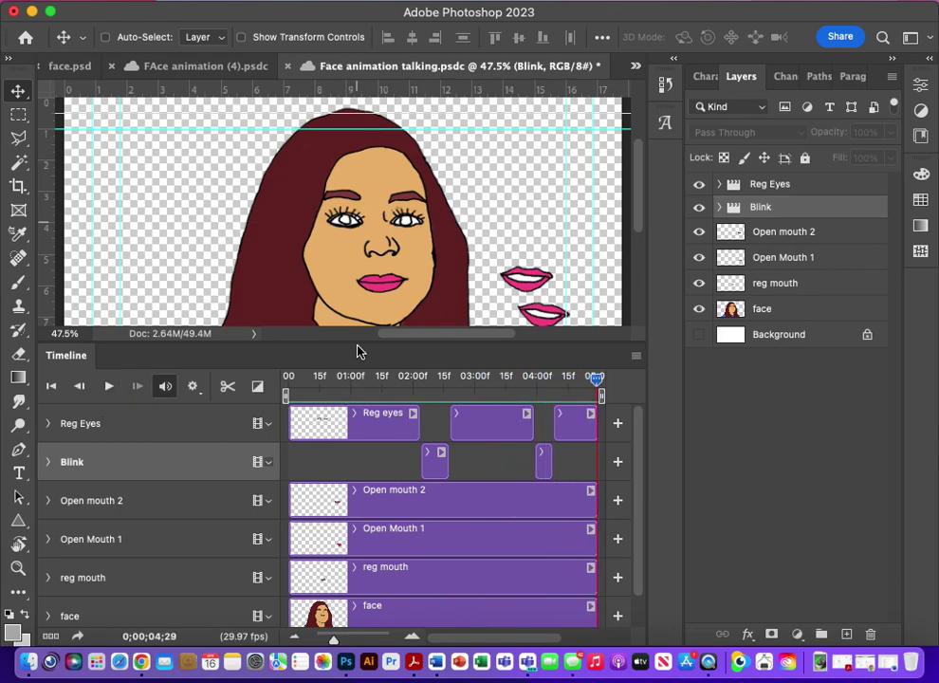
drag(597, 381, 287, 405)
drag(639, 426, 639, 485)
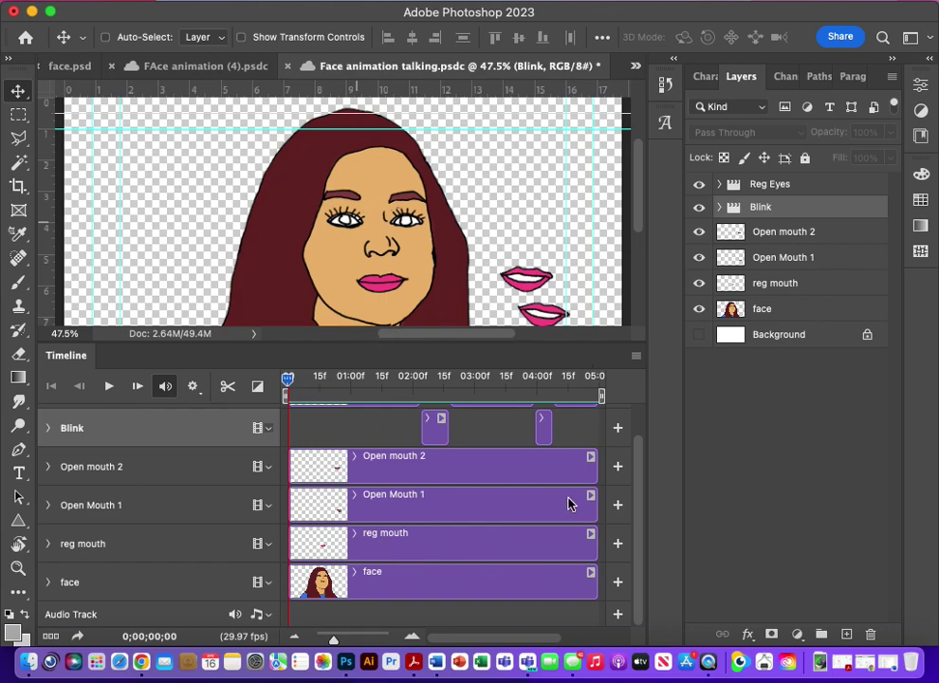
drag(638, 480, 639, 405)
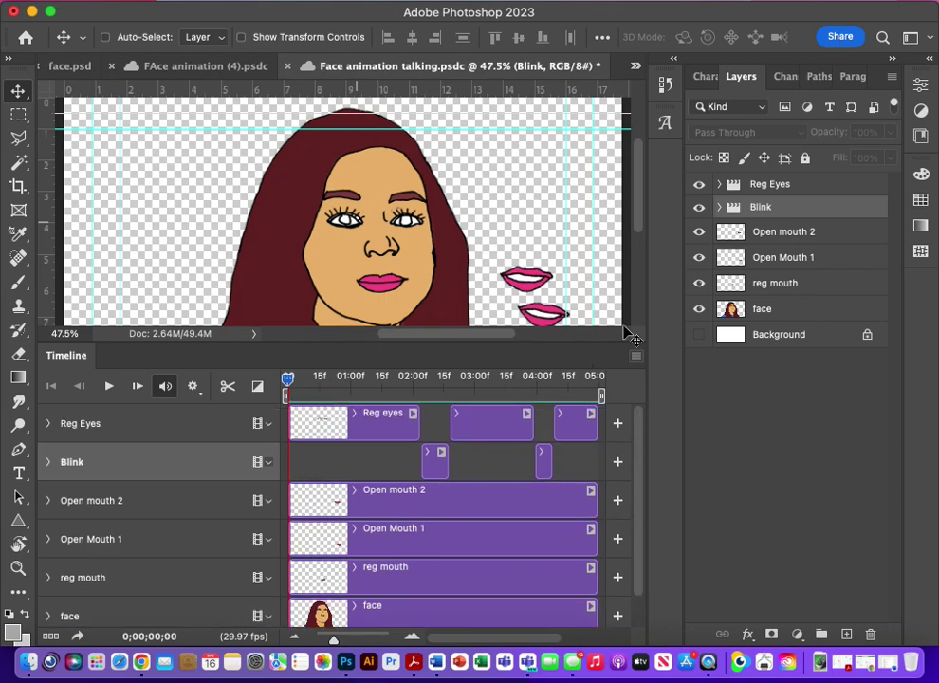